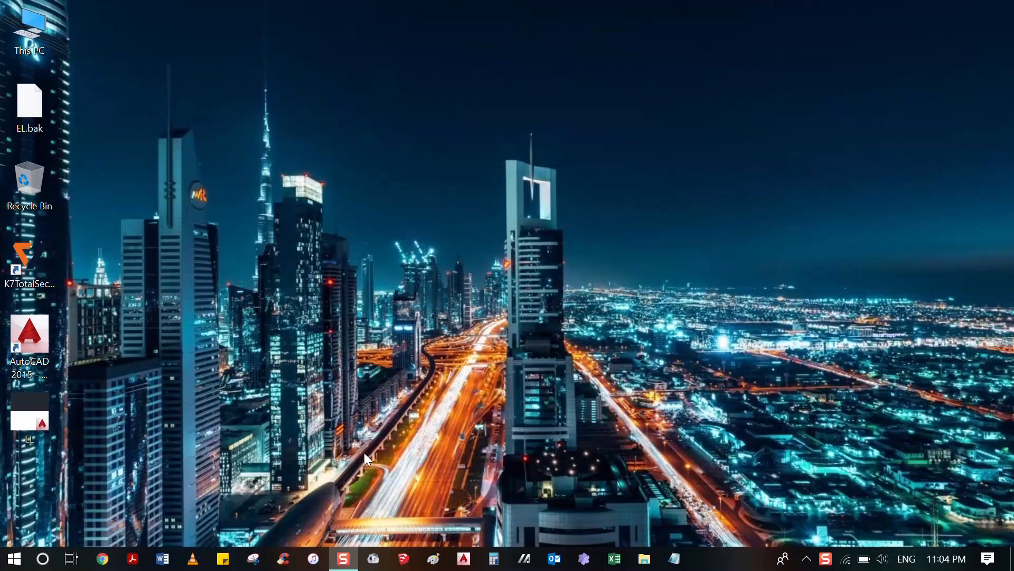
# Launch Excel 2013 and create a blank workbook.
pyautogui.click(14, 559)
pyautogui.write('ex')
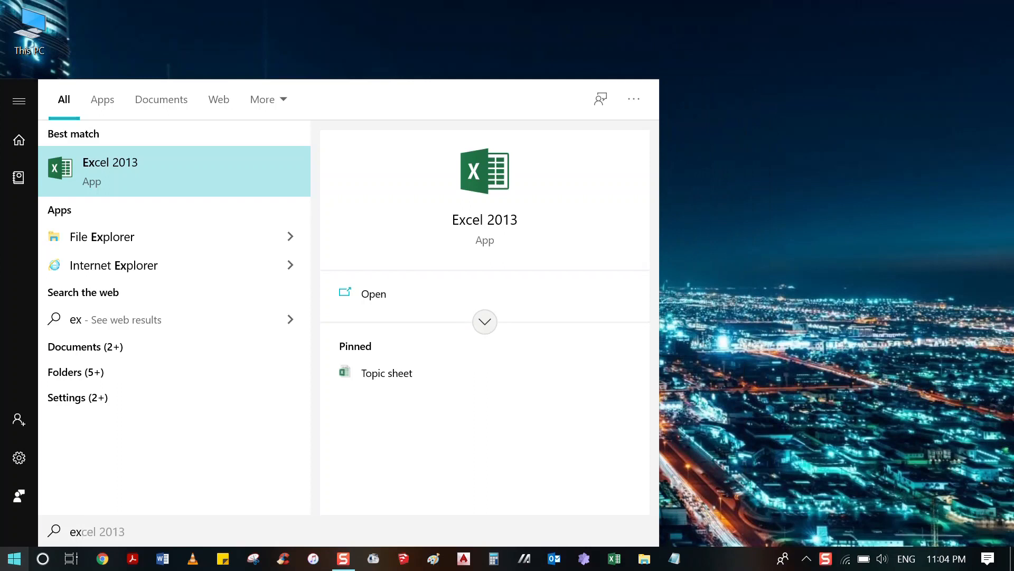
pyautogui.press('Return')
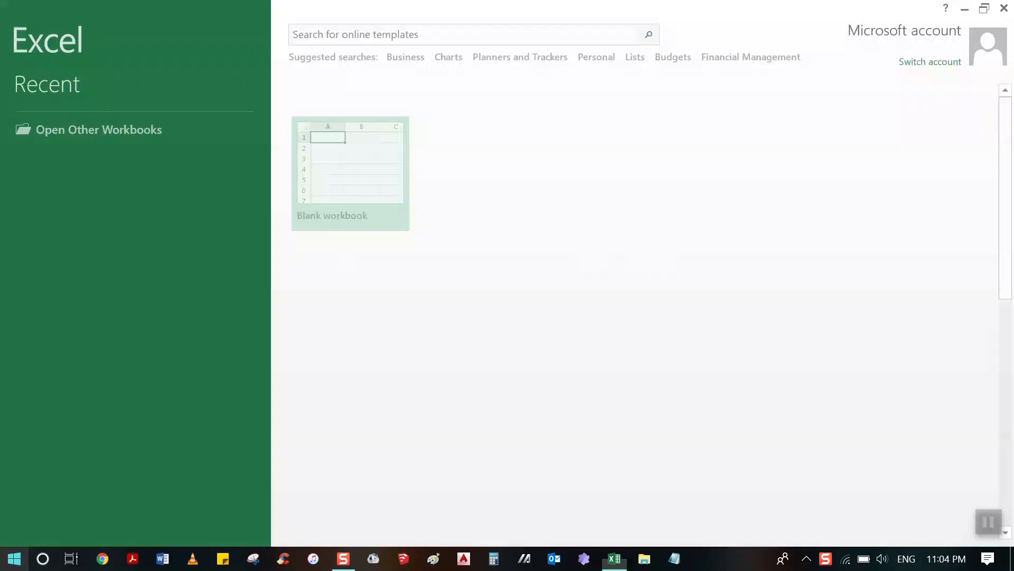
pyautogui.click(376, 161)
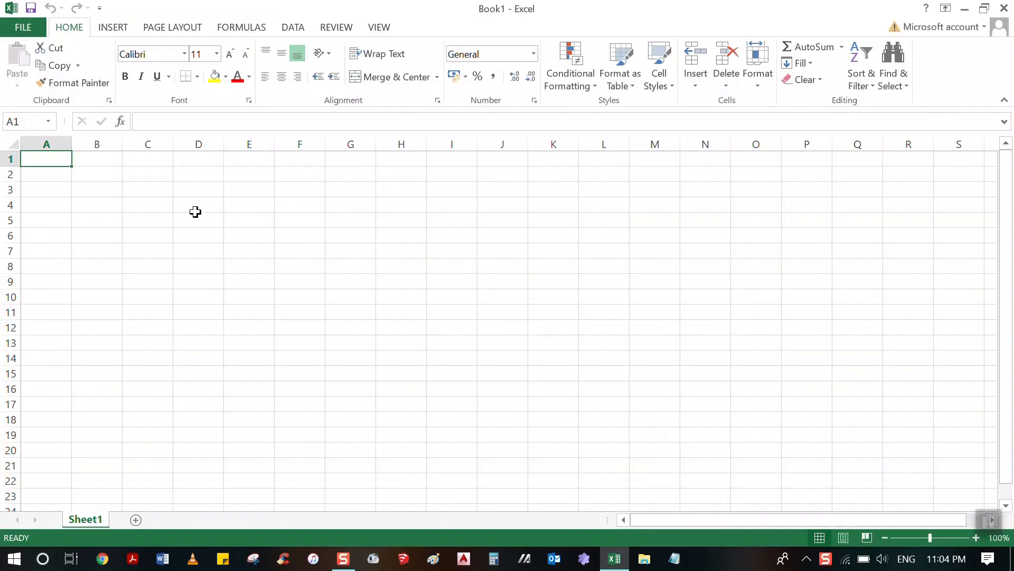
pyautogui.click(168, 195)
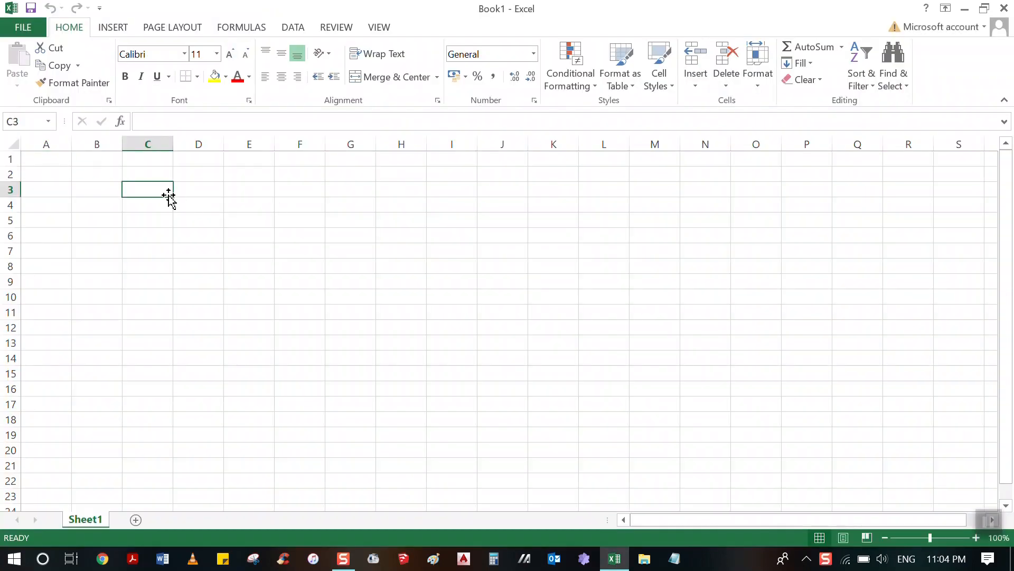
pyautogui.click(351, 296)
pyautogui.click(83, 190)
pyautogui.click(245, 190)
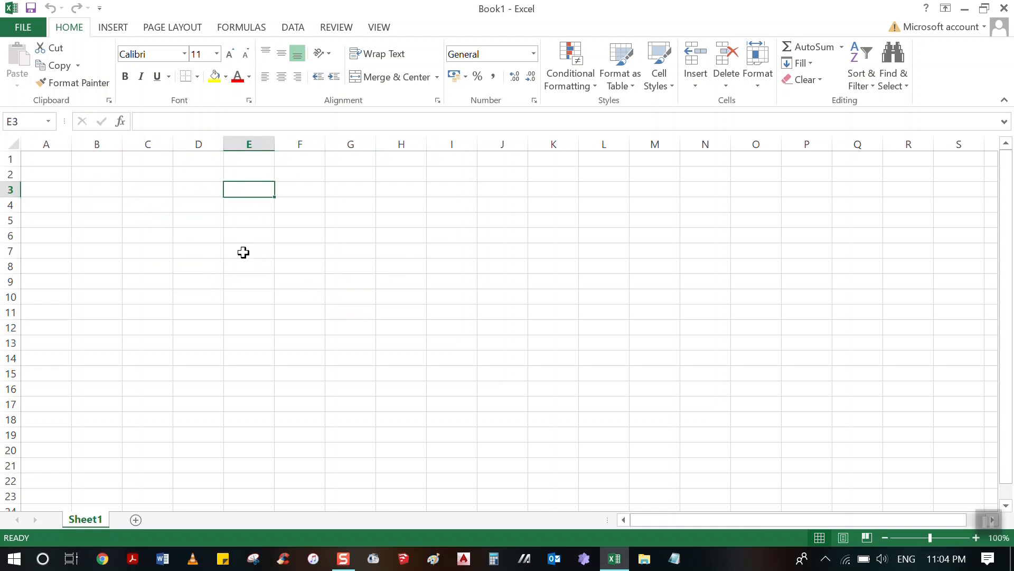
pyautogui.click(245, 247)
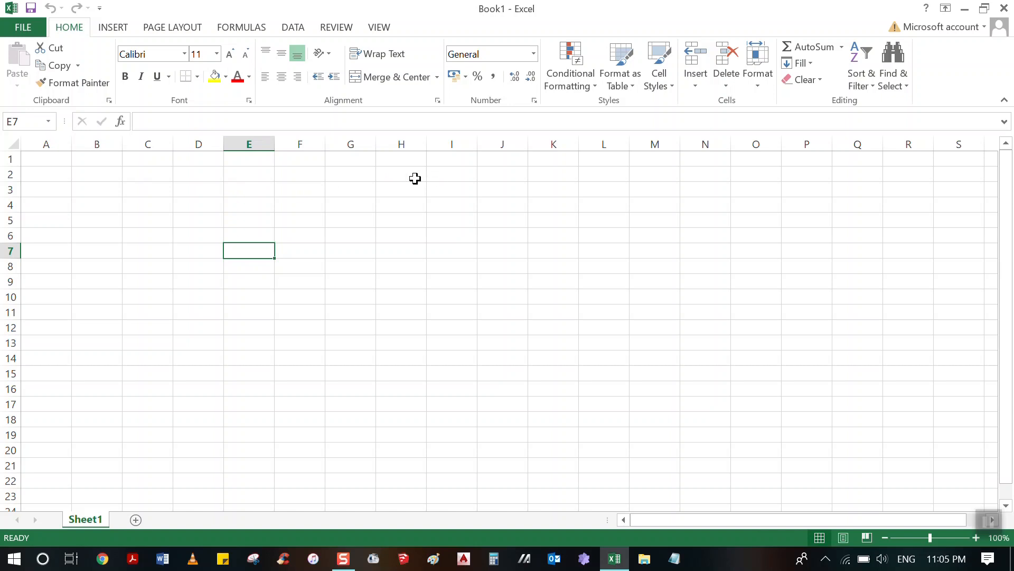
pyautogui.click(176, 206)
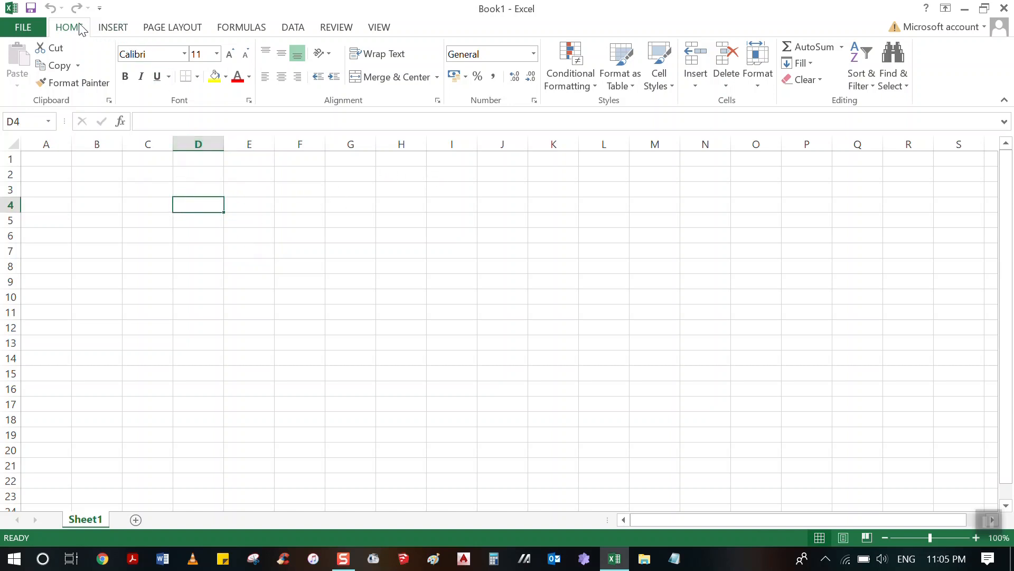
pyautogui.click(198, 78)
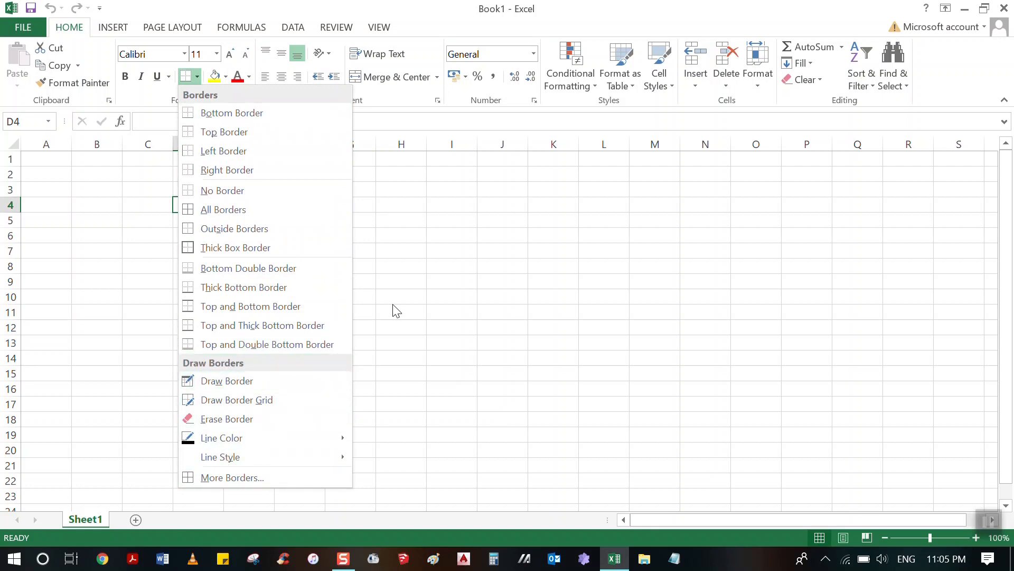
pyautogui.click(379, 268)
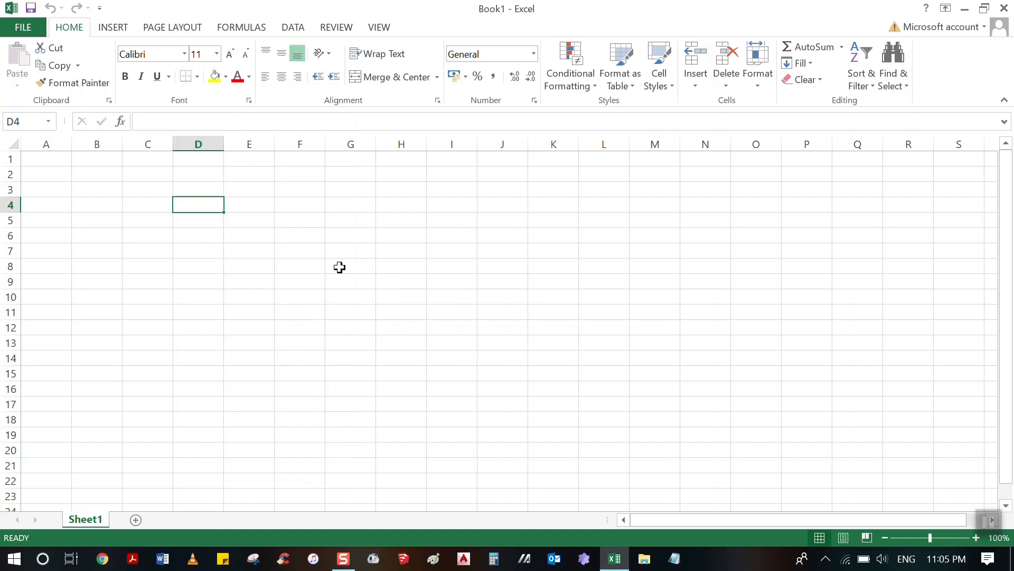
pyautogui.click(114, 200)
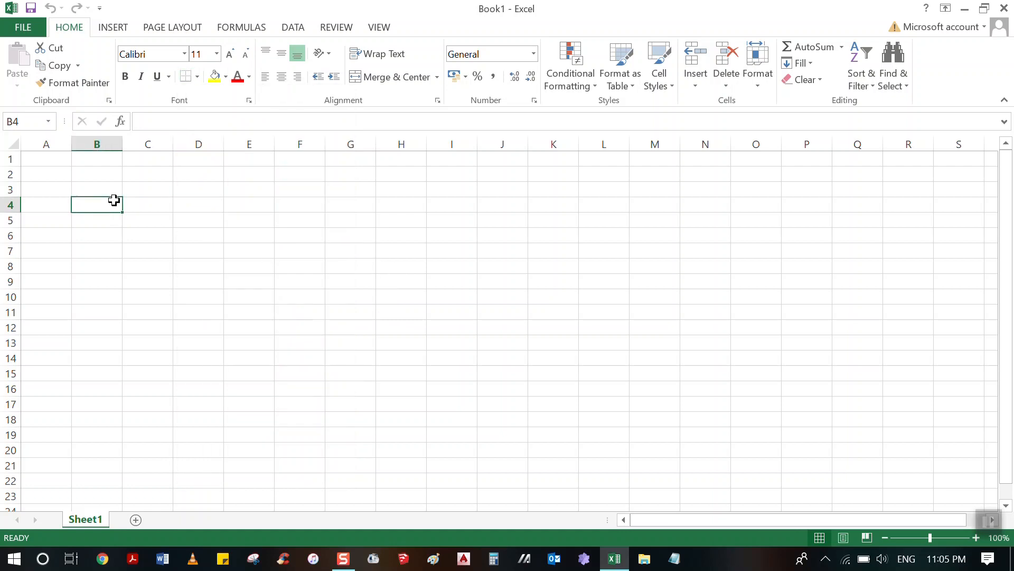
pyautogui.doubleClick(113, 190)
pyautogui.click(98, 192)
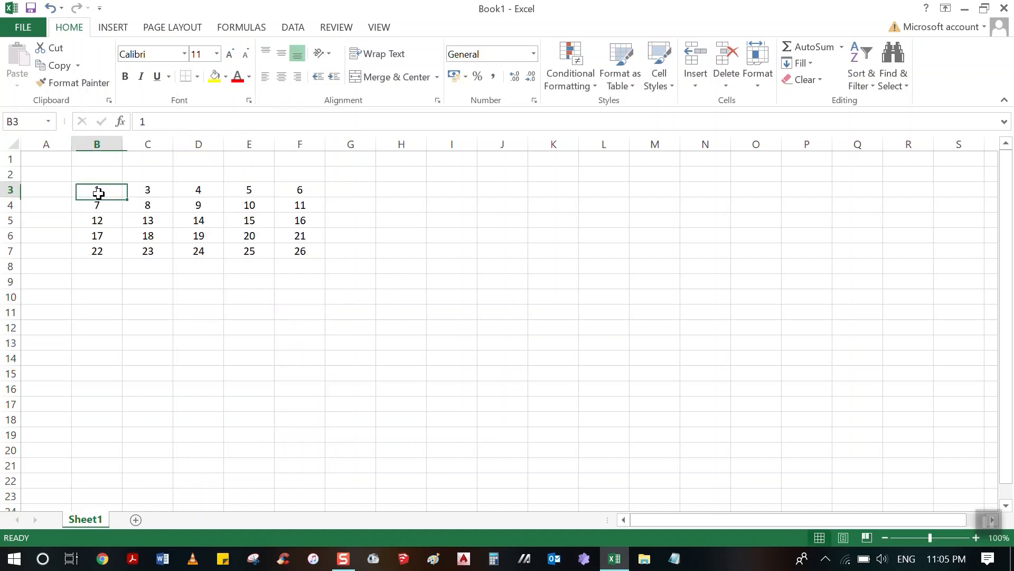
pyautogui.moveTo(107, 196); pyautogui.dragTo(306, 253)
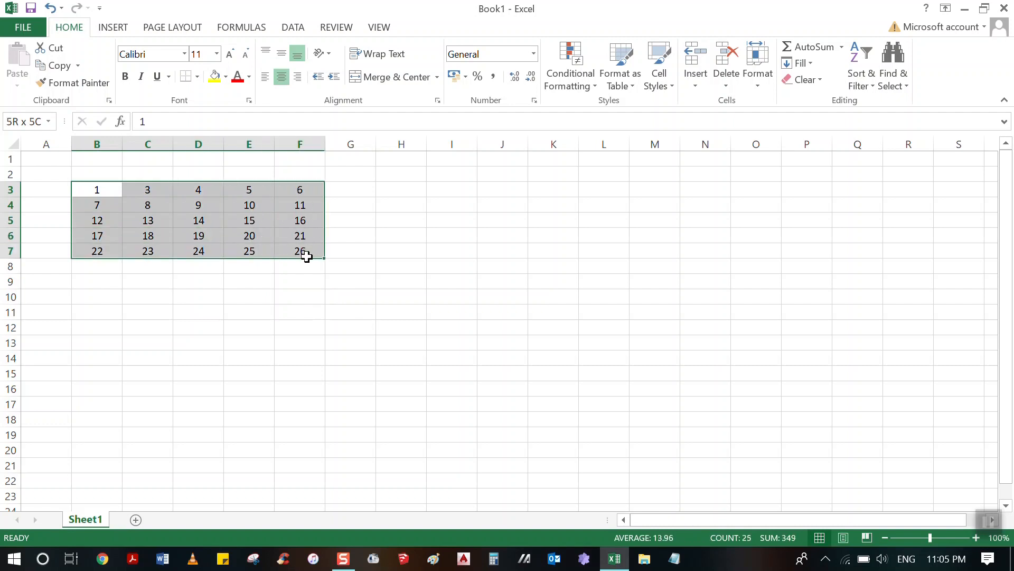
pyautogui.click(267, 299)
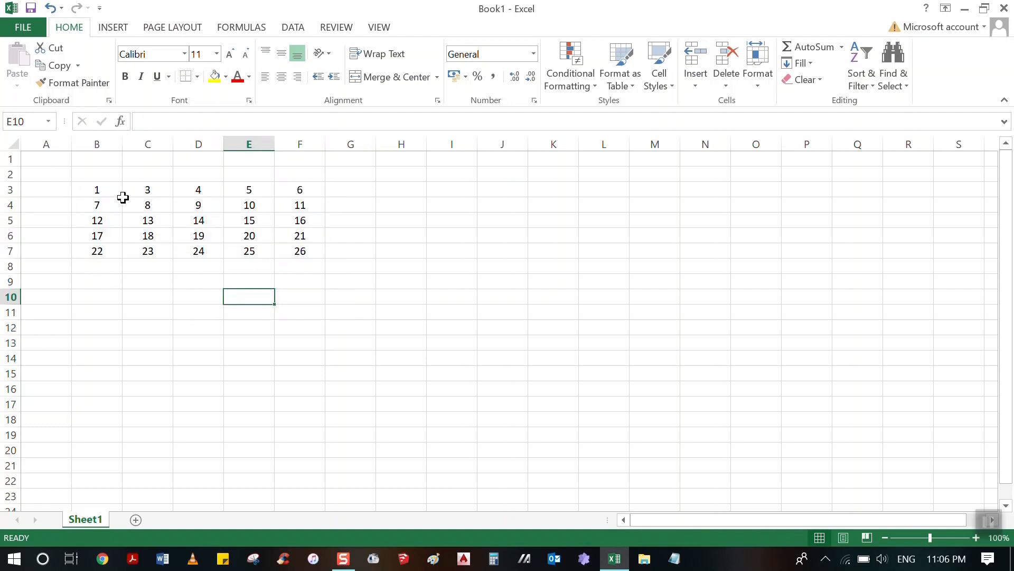
# Apply outside borders to the number table in B3:F7.
pyautogui.click(100, 190)
pyautogui.moveTo(99, 190); pyautogui.dragTo(301, 249)
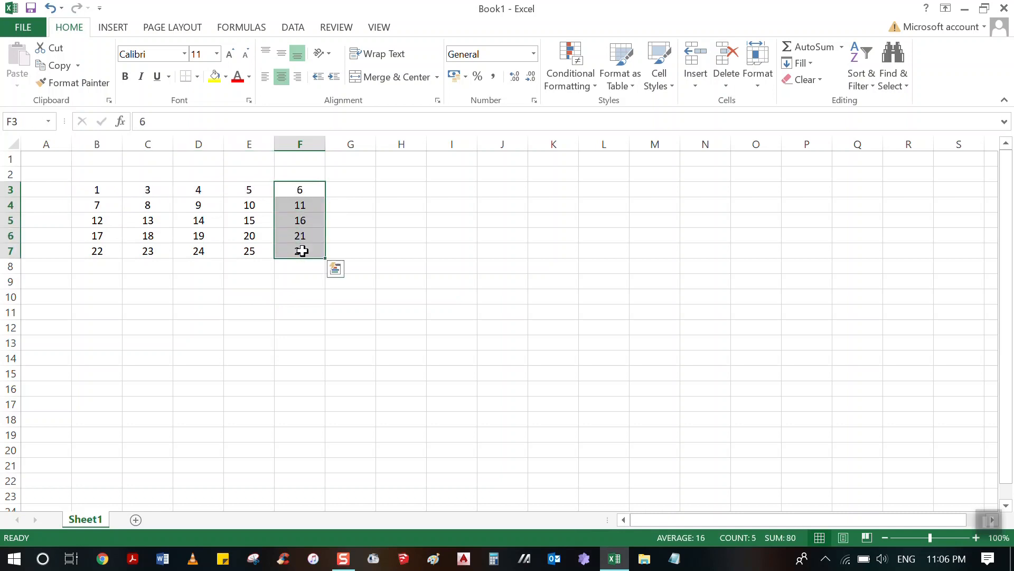
pyautogui.moveTo(89, 190); pyautogui.dragTo(279, 253)
pyautogui.moveTo(96, 190); pyautogui.dragTo(295, 251)
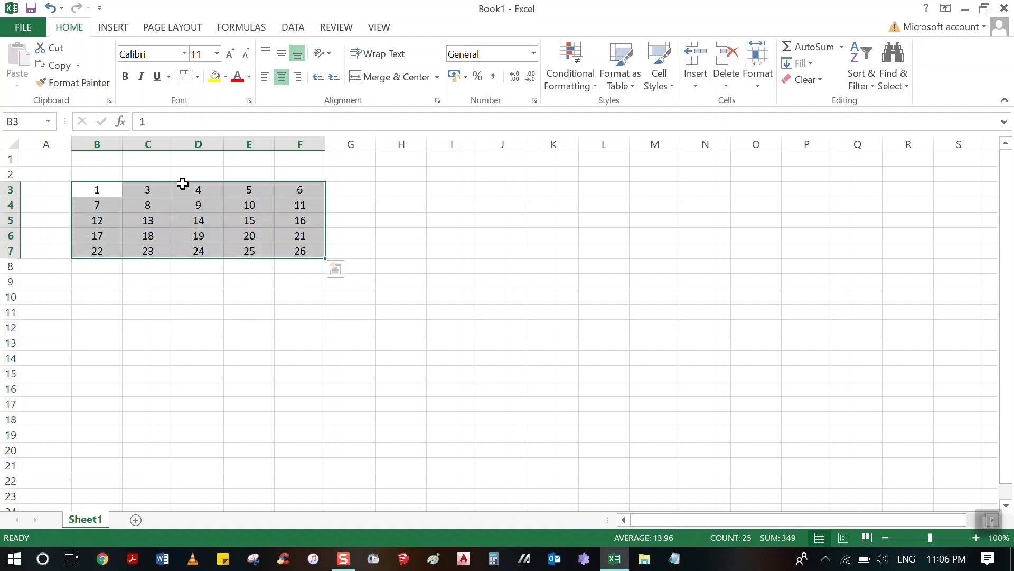
pyautogui.click(197, 77)
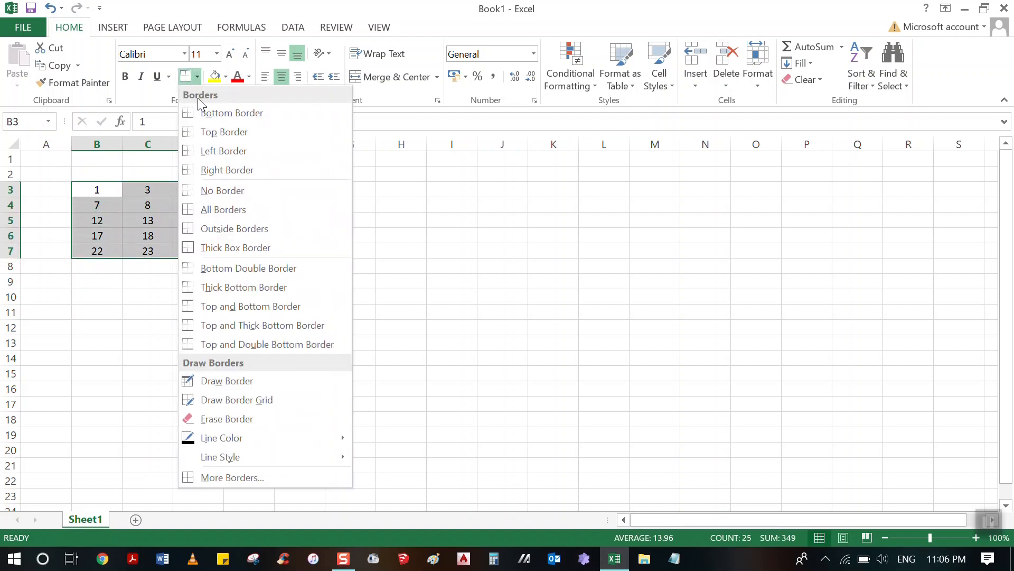
pyautogui.click(209, 228)
pyautogui.moveTo(198, 328); pyautogui.dragTo(198, 312)
pyautogui.moveTo(79, 183); pyautogui.dragTo(288, 259)
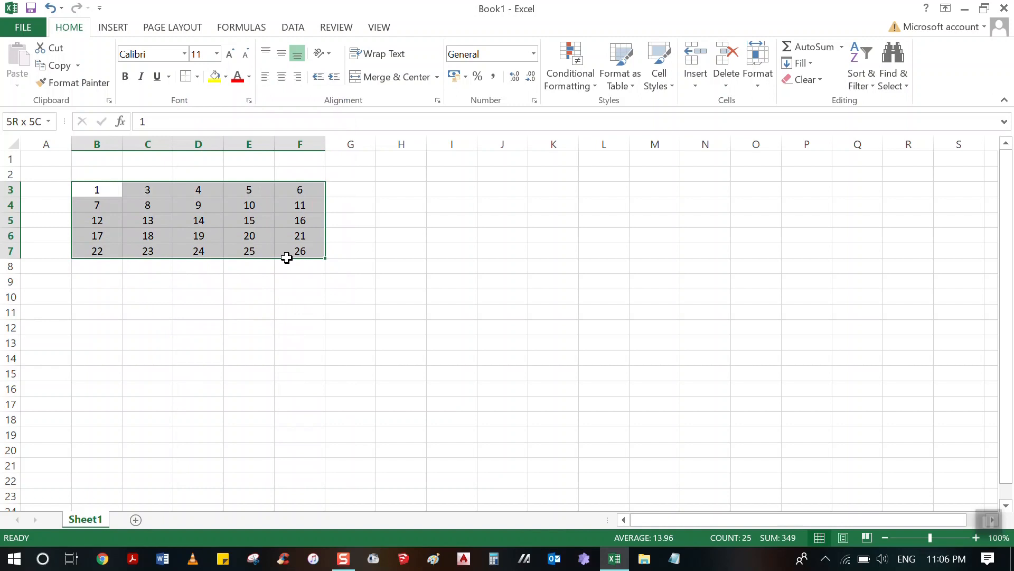
pyautogui.click(253, 313)
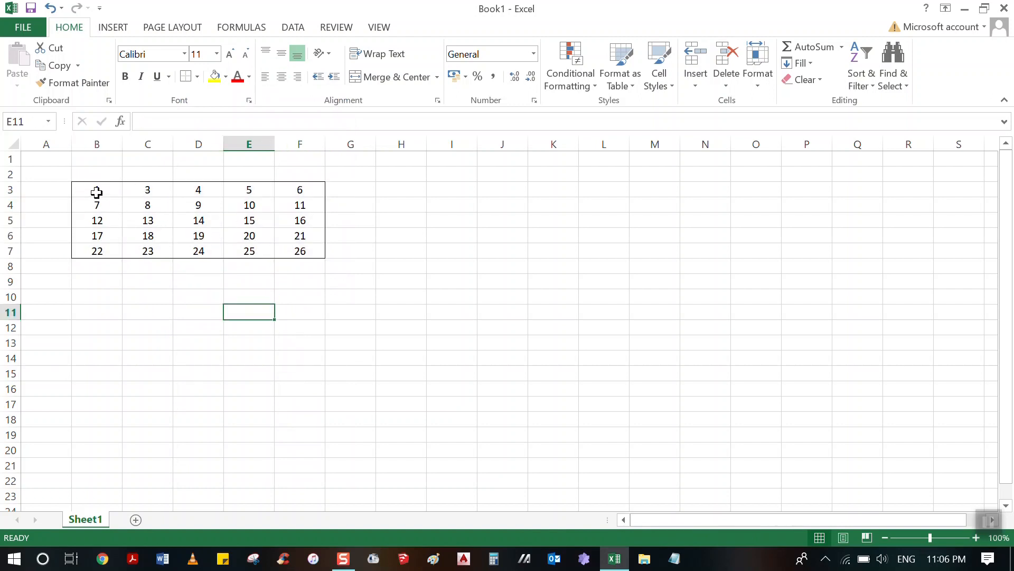
# Remove all borders from the number table in B3:F7.
pyautogui.moveTo(97, 192); pyautogui.dragTo(299, 251)
pyautogui.click(197, 77)
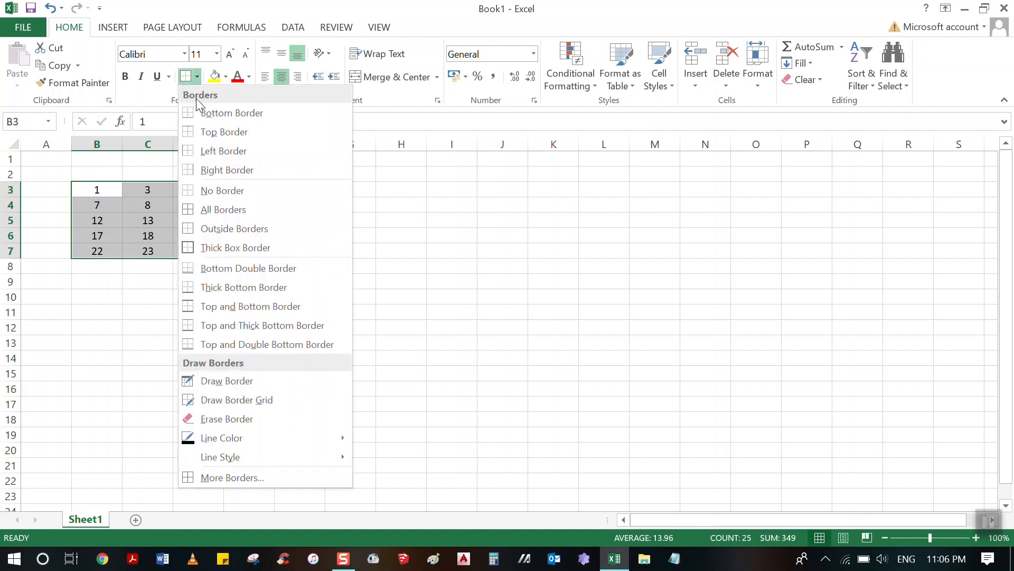
pyautogui.click(202, 192)
pyautogui.click(284, 309)
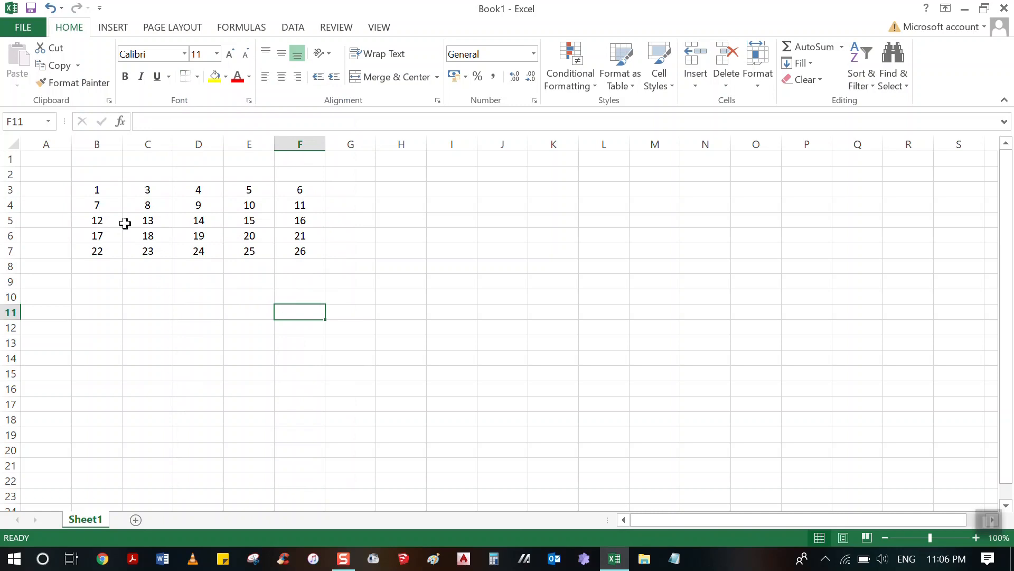
# With the Draw Border tool, draw outside borders around I3, the number table B3:F7, H5:I6 and K6:M8.
pyautogui.moveTo(100, 192); pyautogui.dragTo(288, 248)
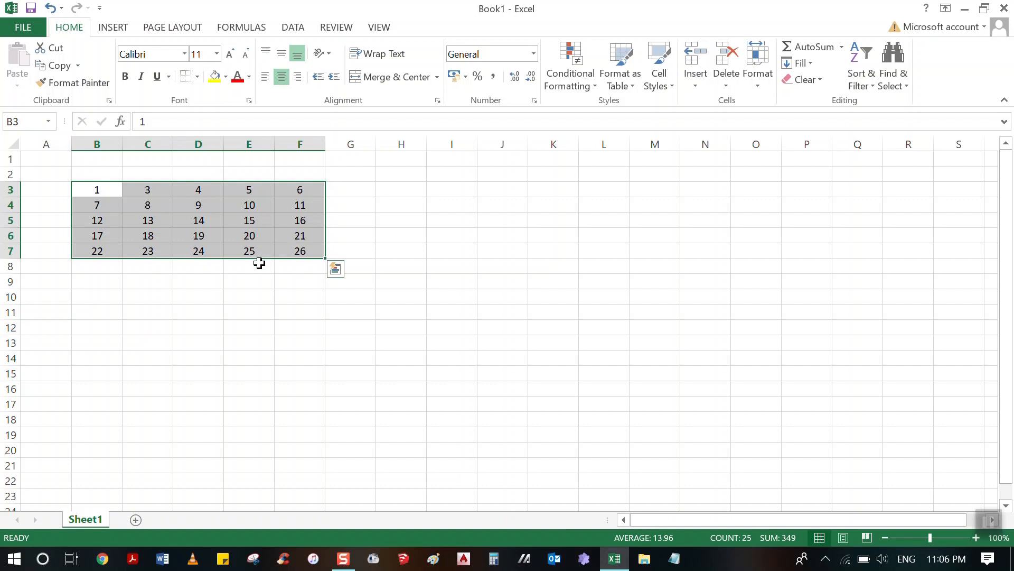
pyautogui.click(197, 78)
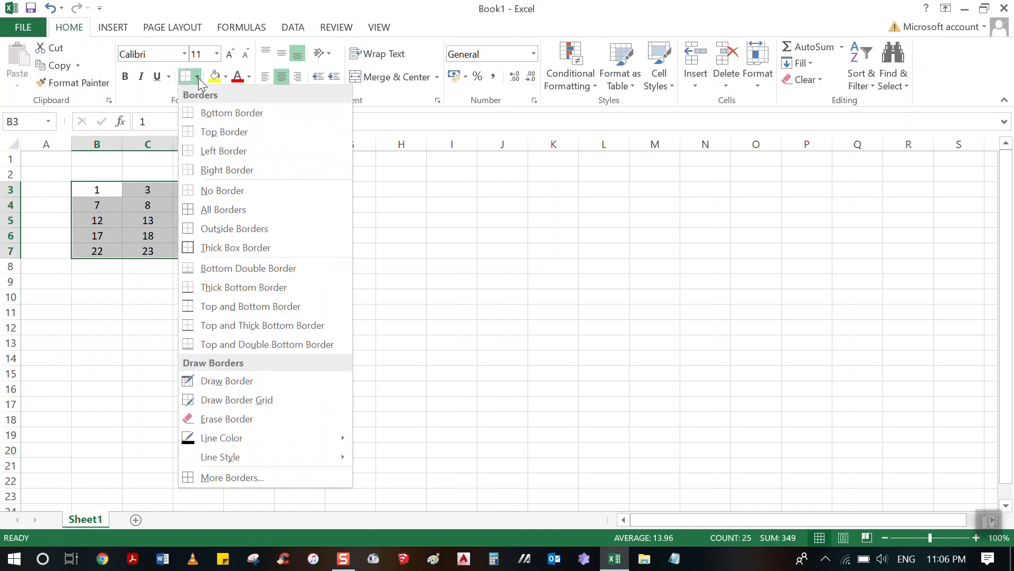
pyautogui.click(221, 381)
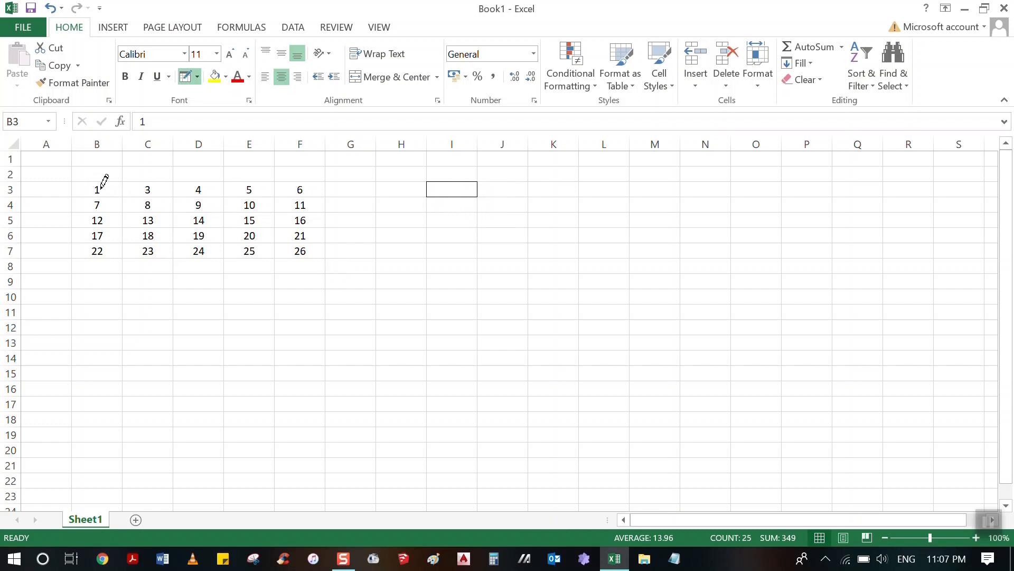
pyautogui.moveTo(93, 182); pyautogui.dragTo(297, 240)
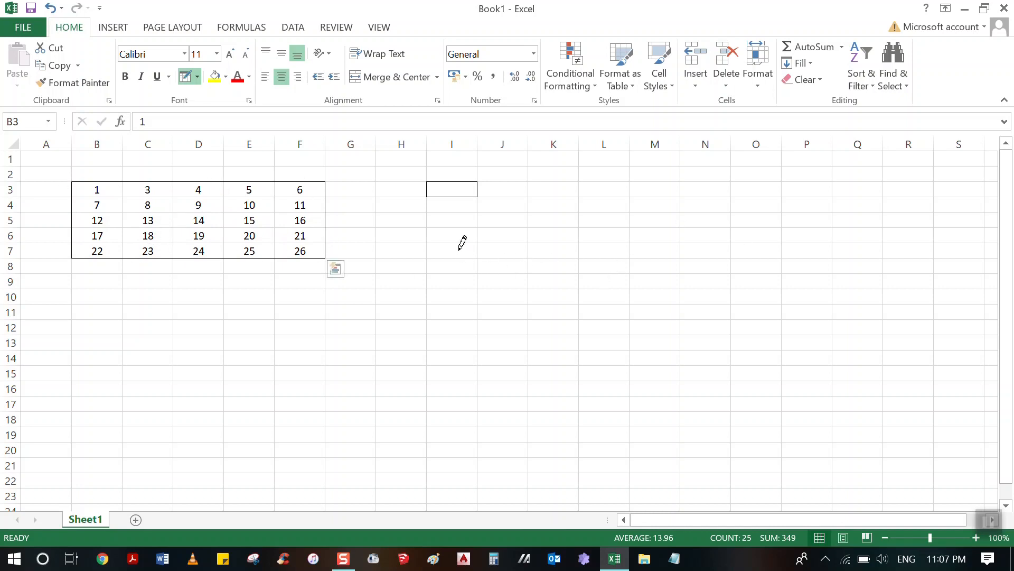
pyautogui.moveTo(424, 219); pyautogui.dragTo(446, 228)
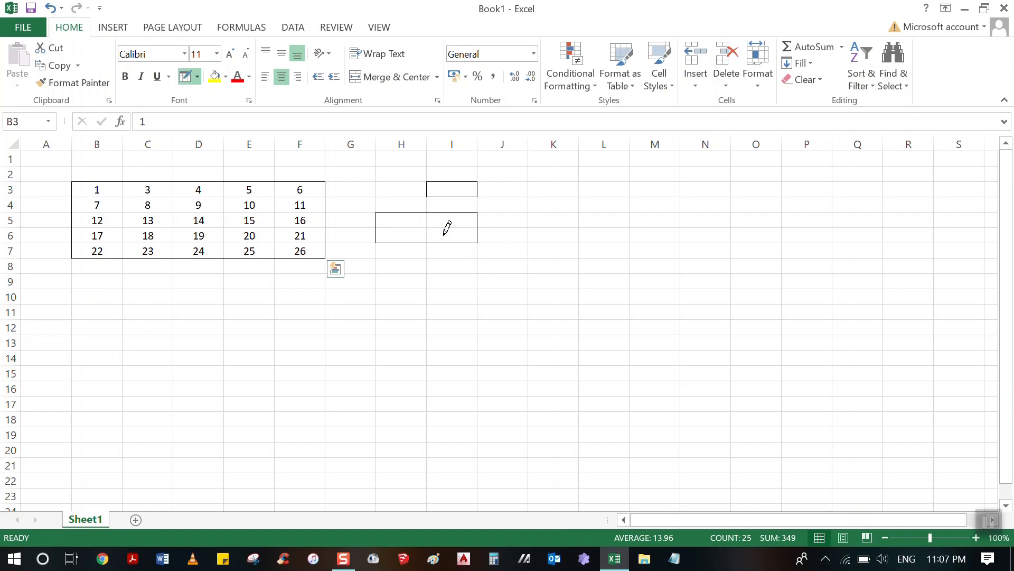
pyautogui.moveTo(544, 227); pyautogui.dragTo(651, 254)
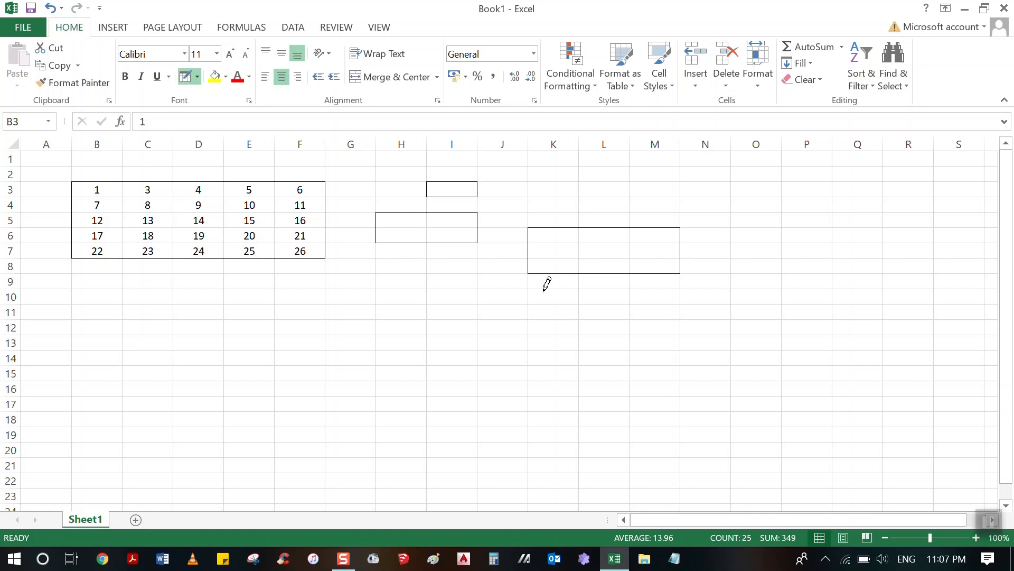
# Draw a full border grid over the number table B3:F7 with the Draw Border Grid tool.
pyautogui.click(197, 77)
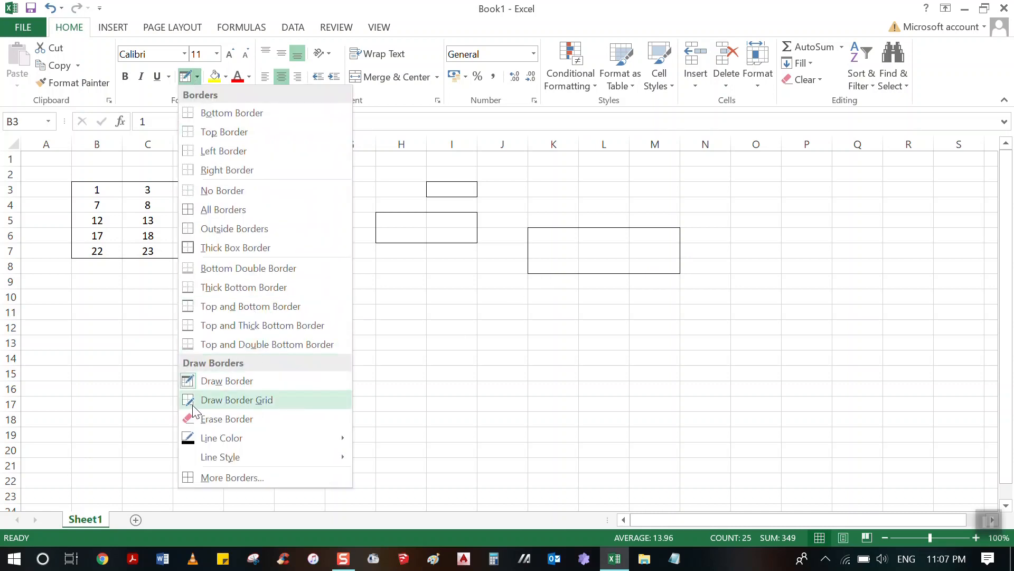
pyautogui.click(253, 405)
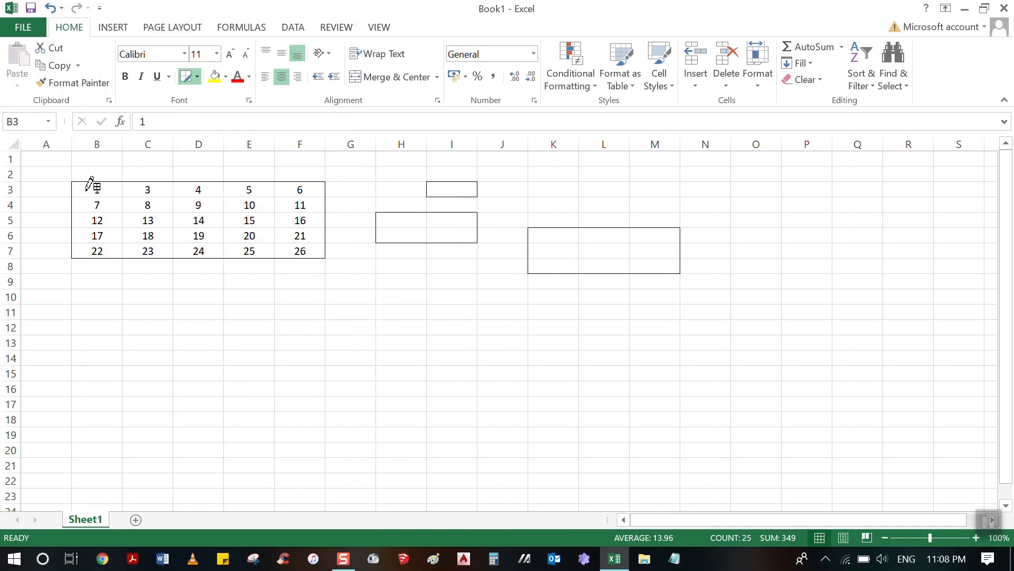
pyautogui.moveTo(98, 191)
pyautogui.mouseDown()
pyautogui.moveTo(296, 229)
pyautogui.moveTo(306, 249)
pyautogui.mouseUp()
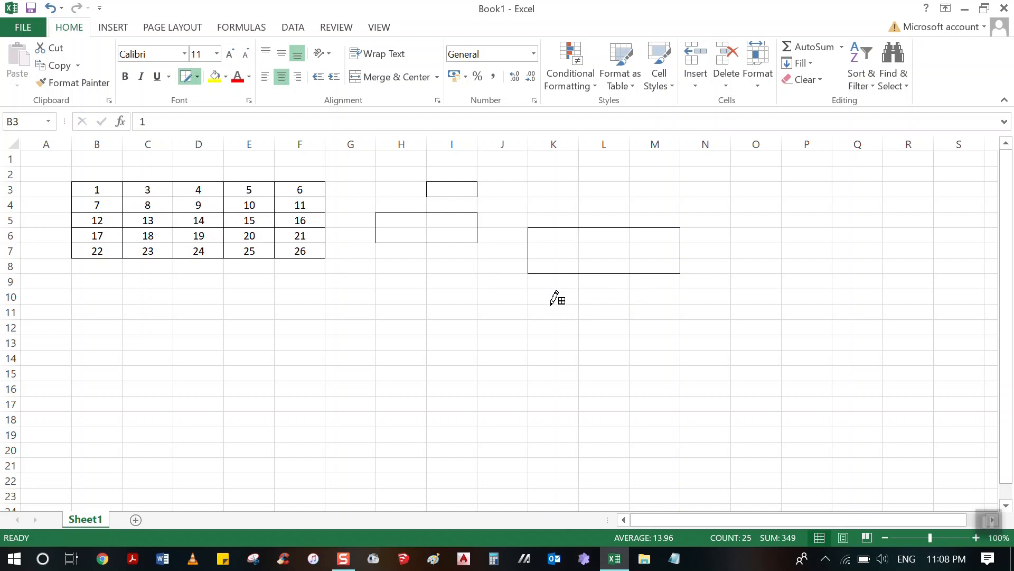
# Draw grid borders on the single cells K10, L11 and M12, and a border grid over the empty range B10:G17.
pyautogui.moveTo(551, 304); pyautogui.dragTo(573, 290)
pyautogui.click(589, 304)
pyautogui.click(580, 313)
pyautogui.click(593, 320)
pyautogui.click(631, 314)
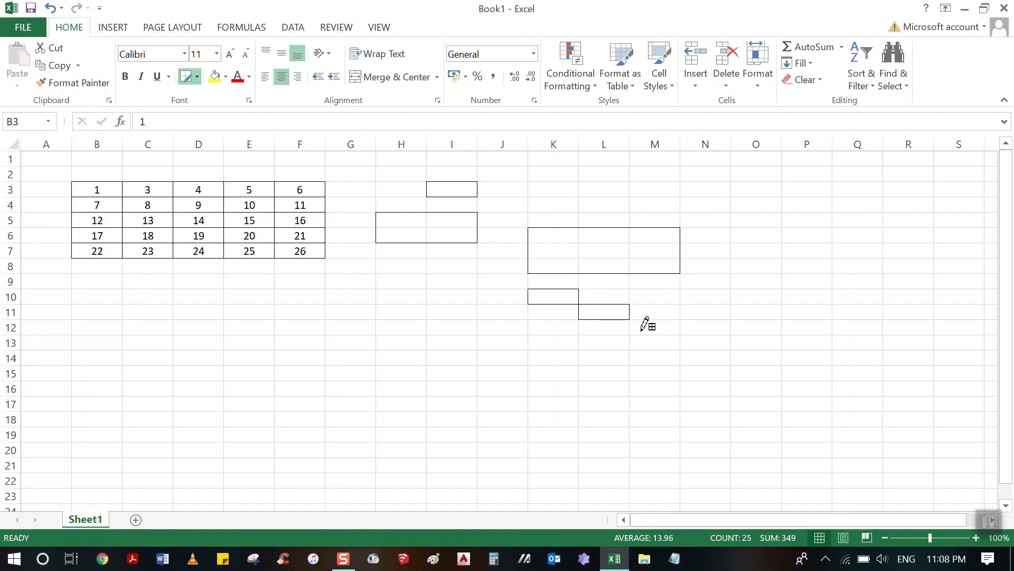
pyautogui.click(630, 329)
pyautogui.click(644, 320)
pyautogui.moveTo(84, 298); pyautogui.dragTo(341, 400)
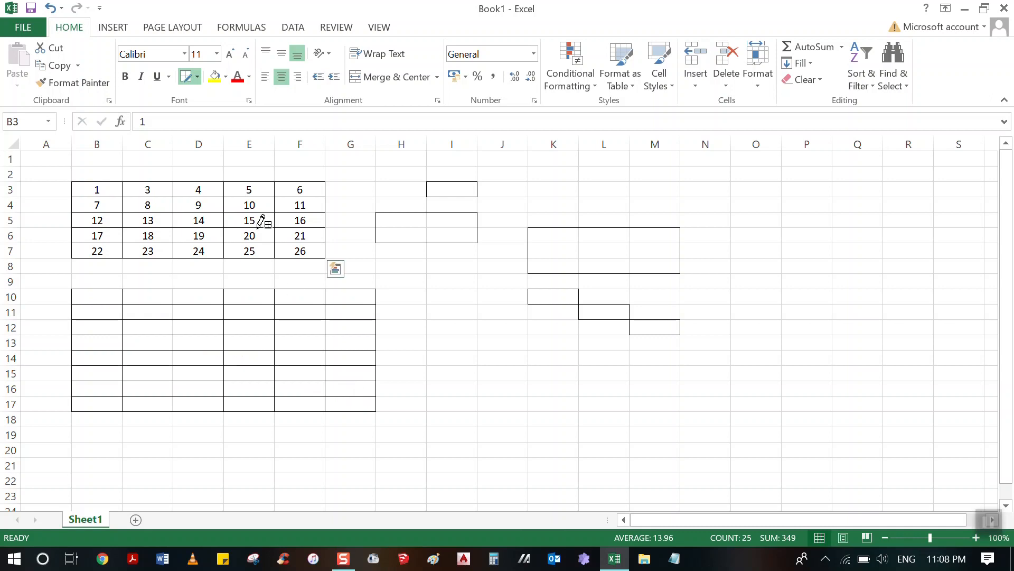
# Erase the box around K6:M8 and the borders of K10, L11 and M12 with the Erase Border tool.
pyautogui.click(197, 77)
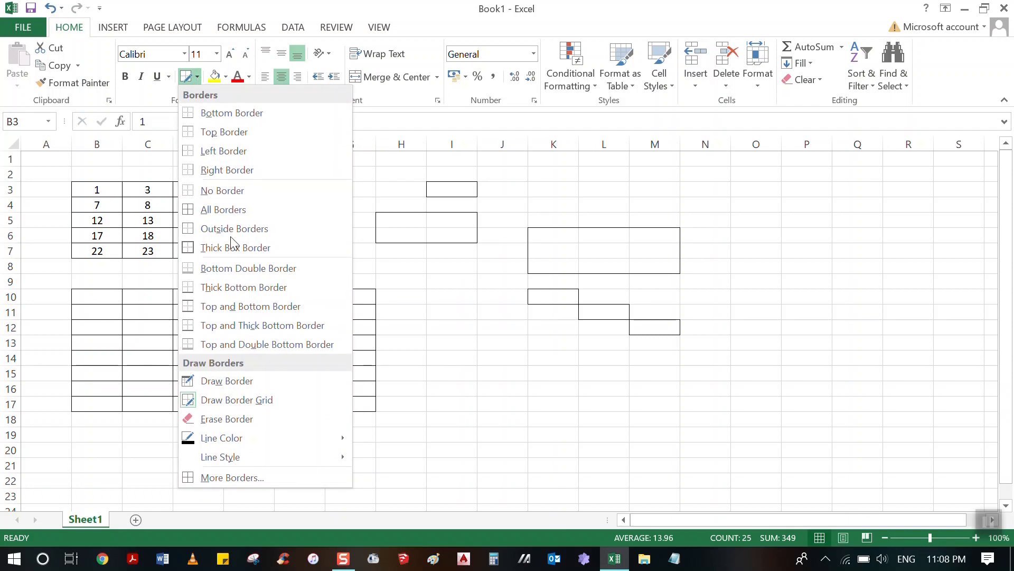
pyautogui.click(251, 419)
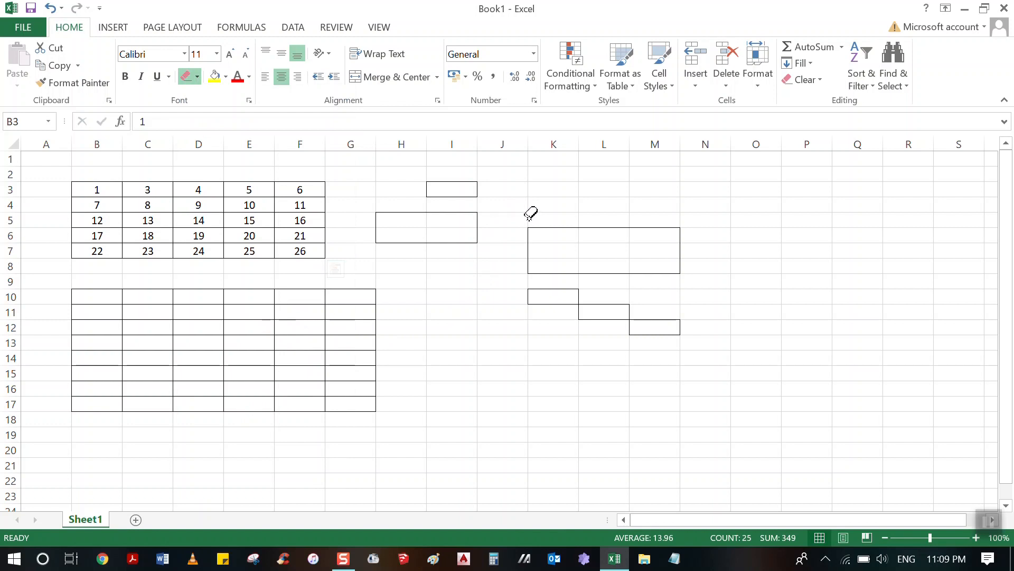
pyautogui.moveTo(520, 215)
pyautogui.mouseDown()
pyautogui.moveTo(687, 299)
pyautogui.moveTo(696, 322)
pyautogui.mouseUp()
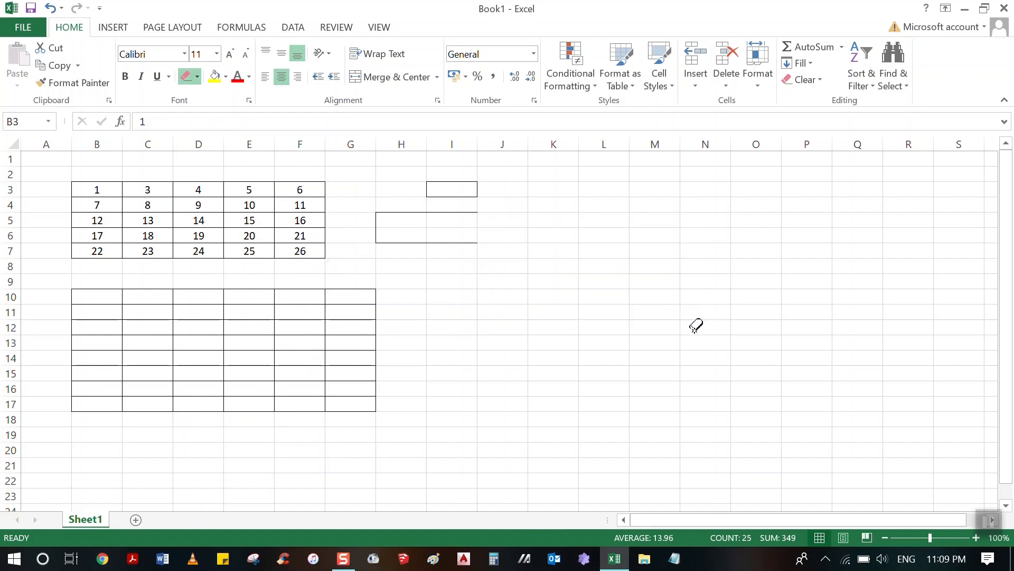
# Try erasing the borders in H3:I6 and undo that erasure.
pyautogui.moveTo(375, 178); pyautogui.dragTo(474, 233)
pyautogui.hotkey('ctrl', 'z')
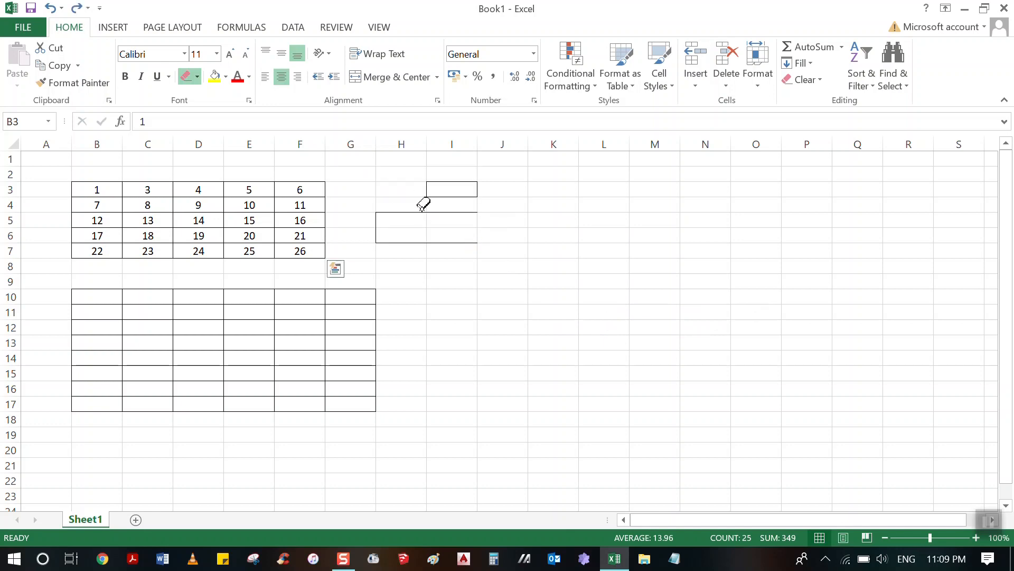
# Erase the remaining borders in H3:I6 and the whole border grid in B10:G17 with the Erase Border tool.
pyautogui.moveTo(392, 181)
pyautogui.mouseDown()
pyautogui.moveTo(487, 202)
pyautogui.moveTo(499, 232)
pyautogui.mouseUp()
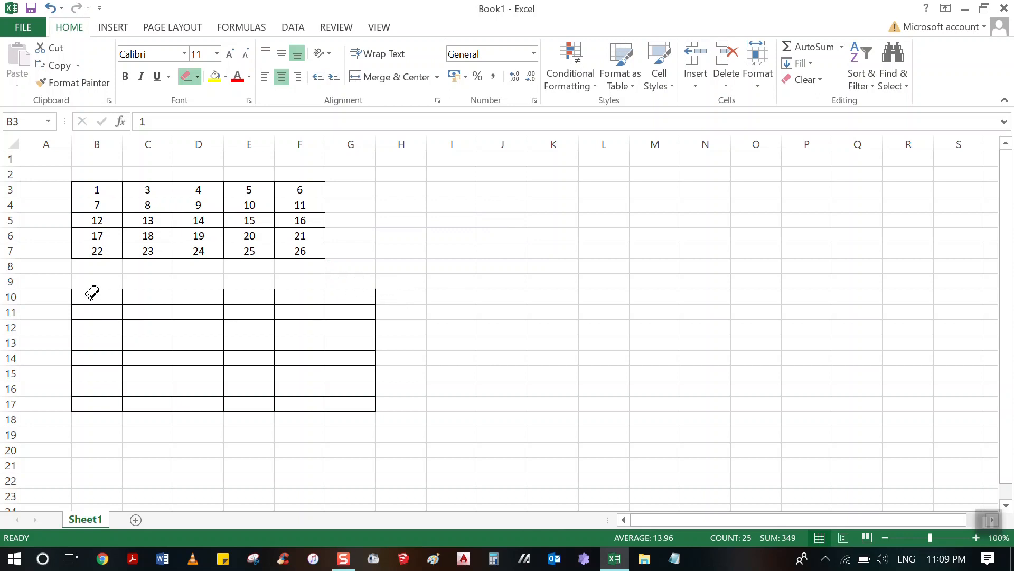
pyautogui.moveTo(95, 292); pyautogui.dragTo(307, 379)
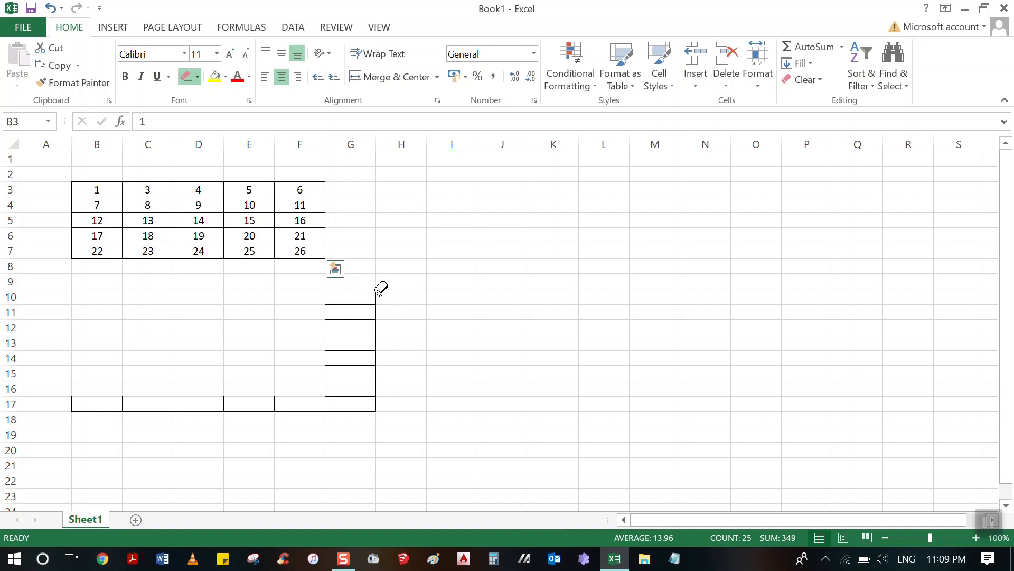
pyautogui.scroll(4, 384, 289)
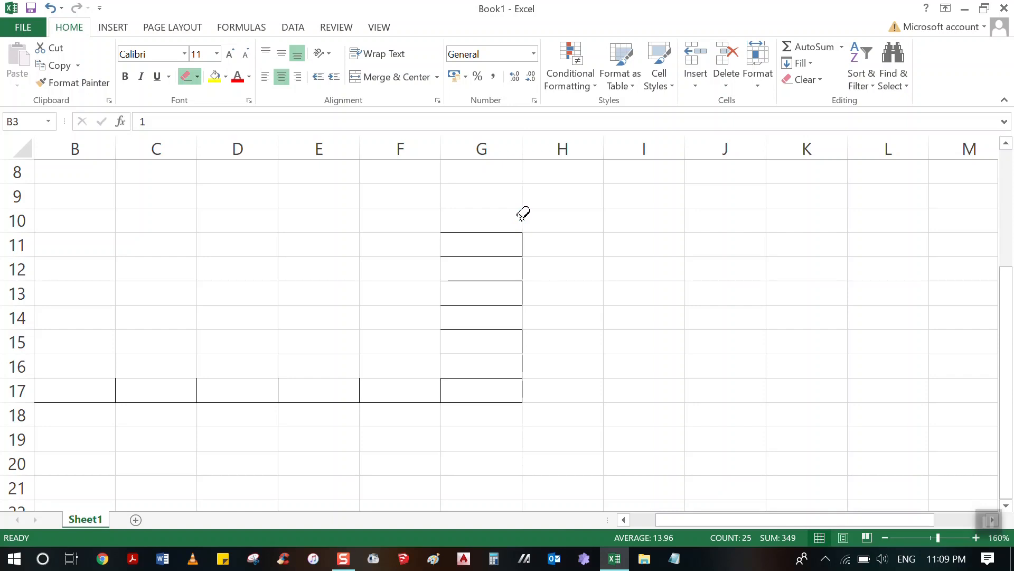
pyautogui.scroll(-2, 556, 290)
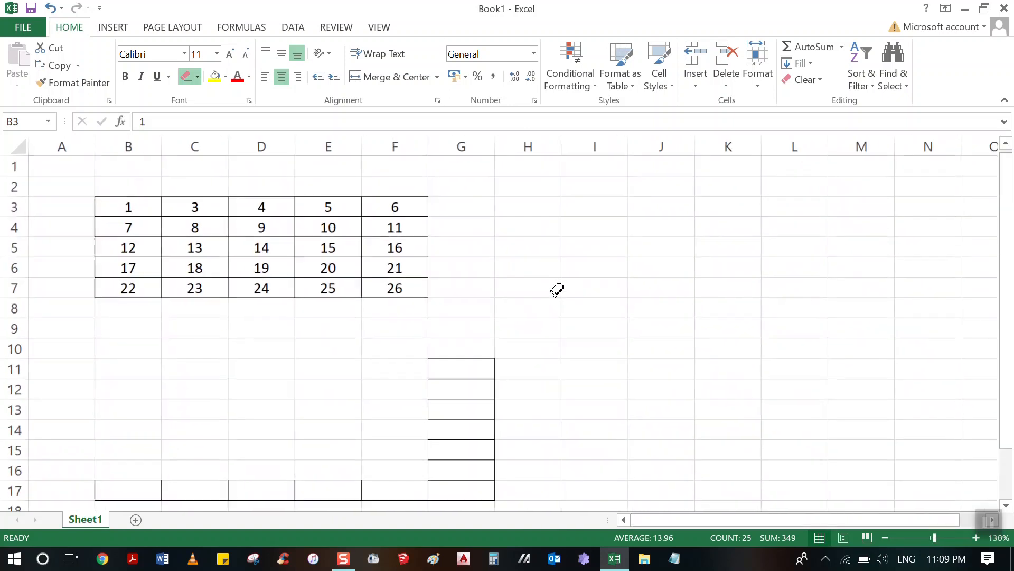
pyautogui.scroll(-2, 211, 285)
pyautogui.moveTo(102, 213)
pyautogui.mouseDown()
pyautogui.moveTo(420, 368)
pyautogui.moveTo(494, 382)
pyautogui.mouseUp()
# Set the border line color to standard red and draw an outline border around C9:G14 with the Draw Border tool.
pyautogui.scroll(2, 494, 382)
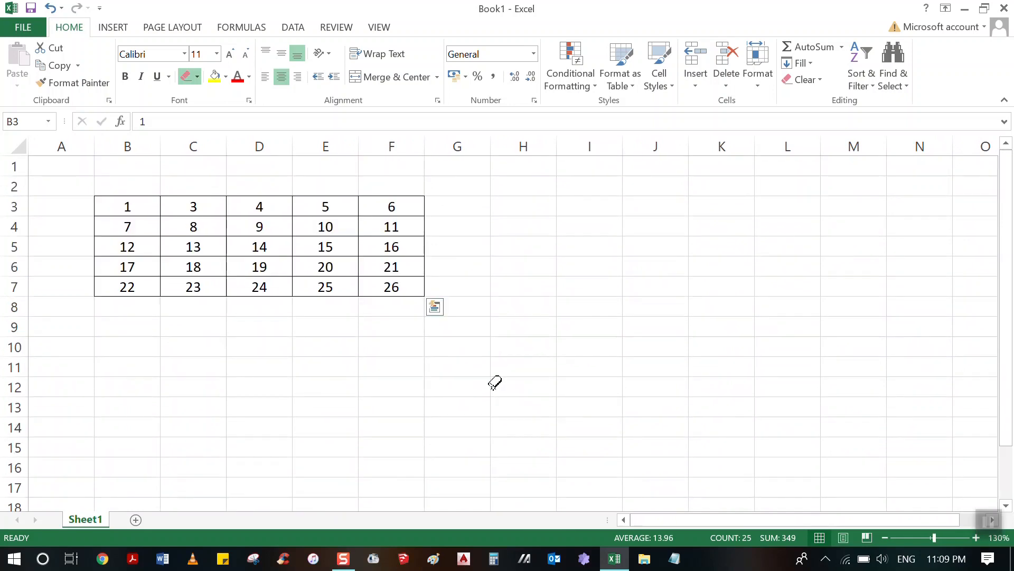
pyautogui.scroll(1, 120, 210)
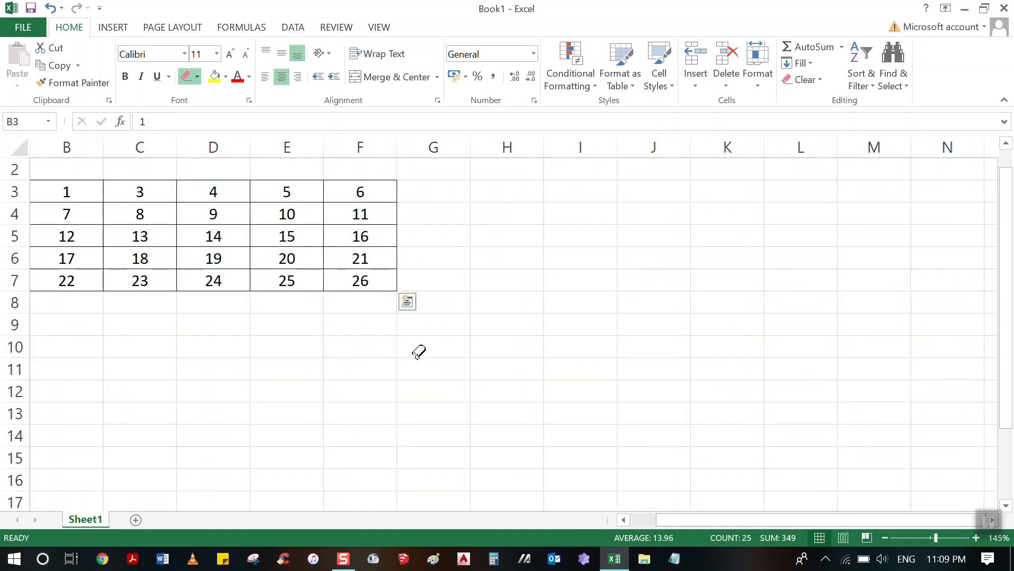
pyautogui.moveTo(701, 521); pyautogui.dragTo(659, 513)
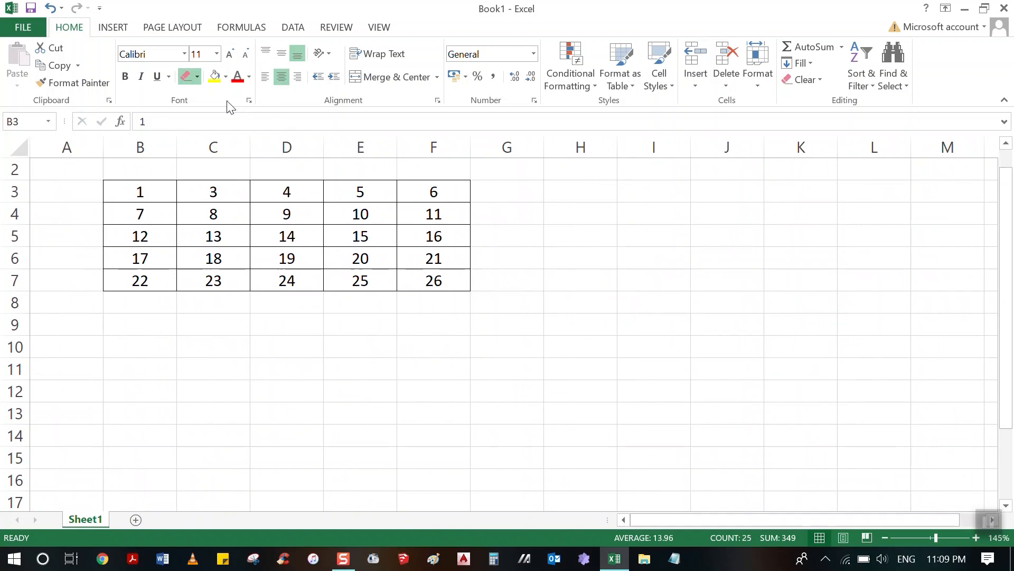
pyautogui.click(198, 77)
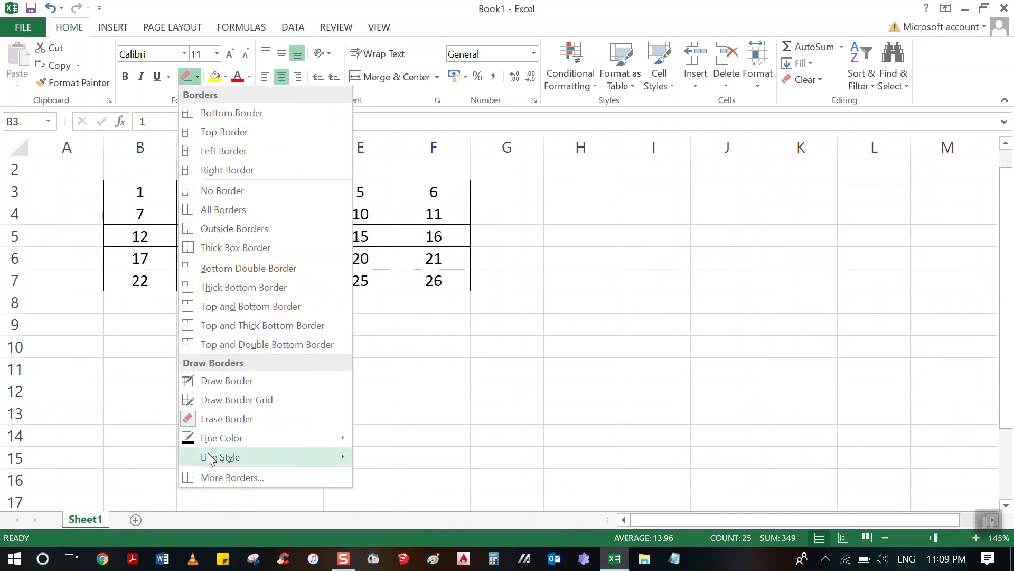
pyautogui.moveTo(211, 439)
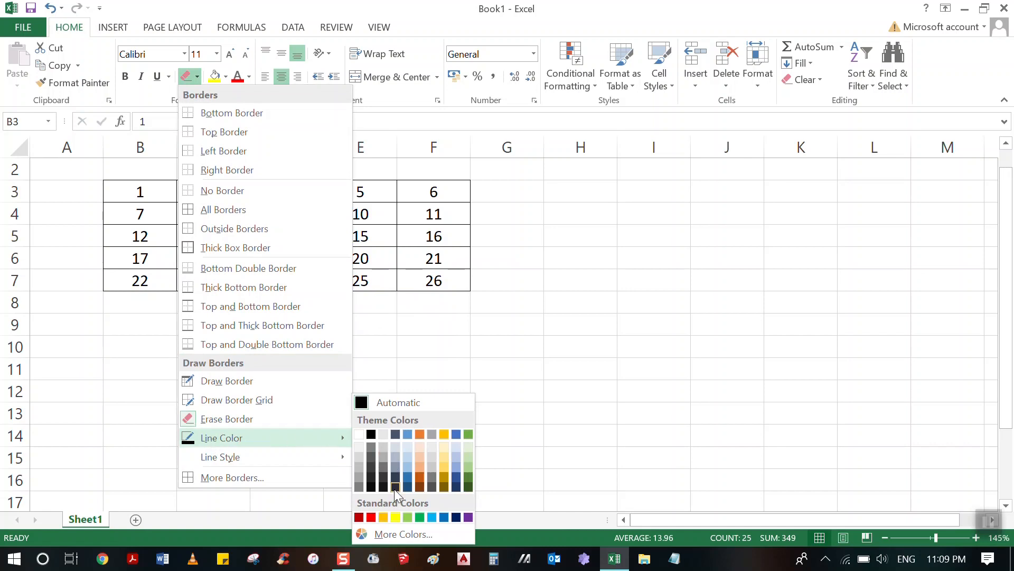
pyautogui.click(371, 517)
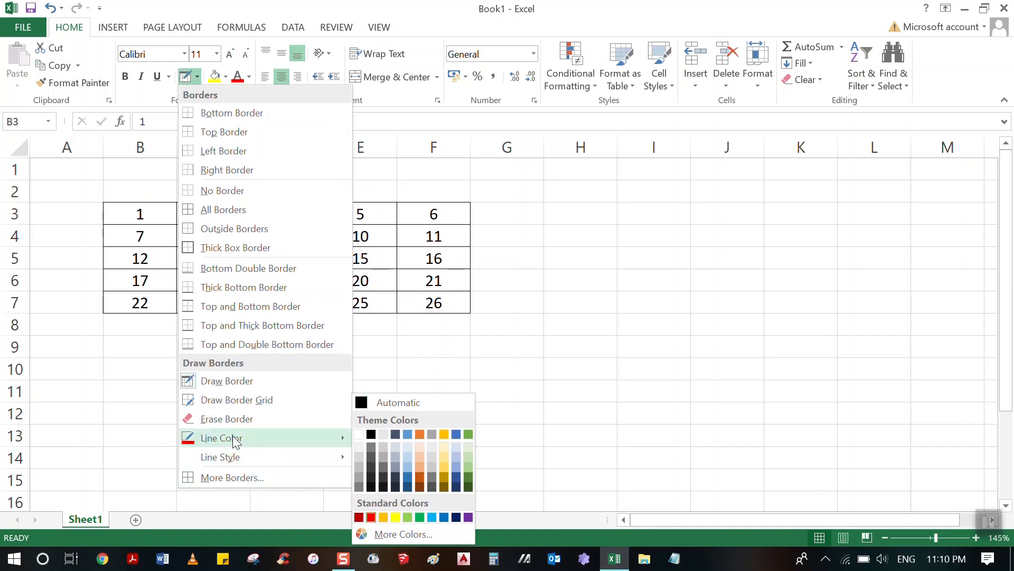
pyautogui.click(220, 379)
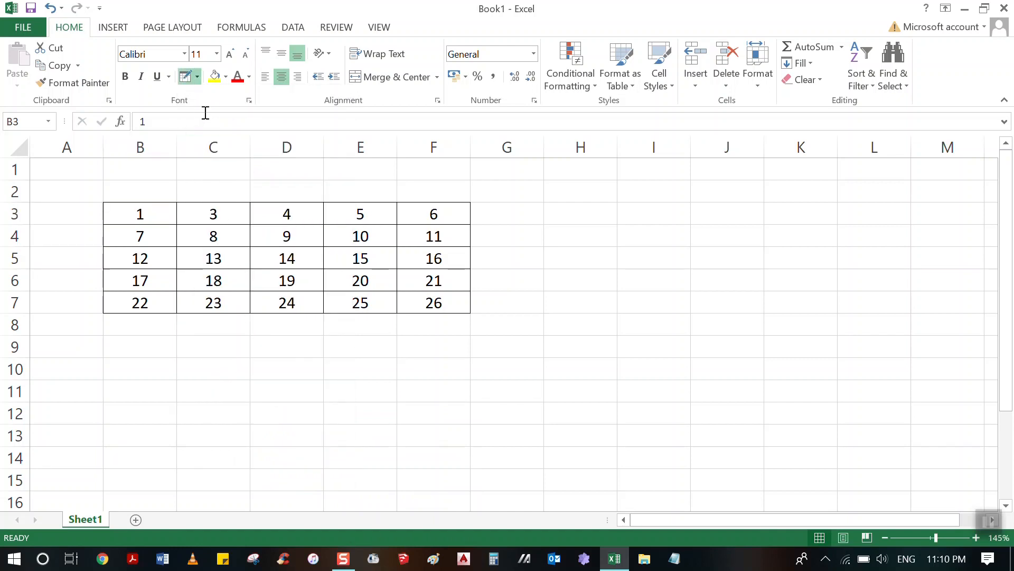
pyautogui.click(197, 77)
pyautogui.moveTo(246, 436)
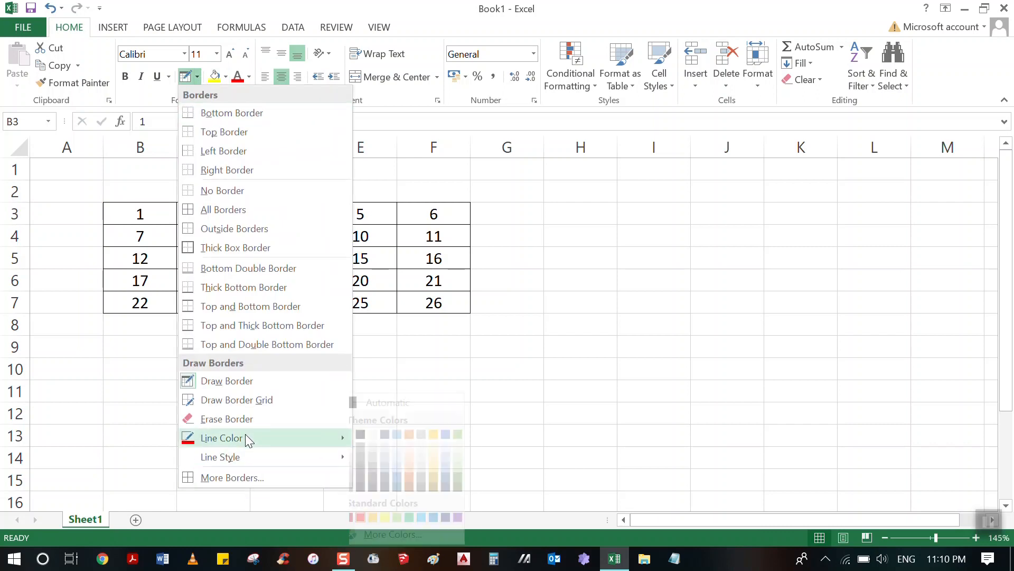
pyautogui.click(366, 519)
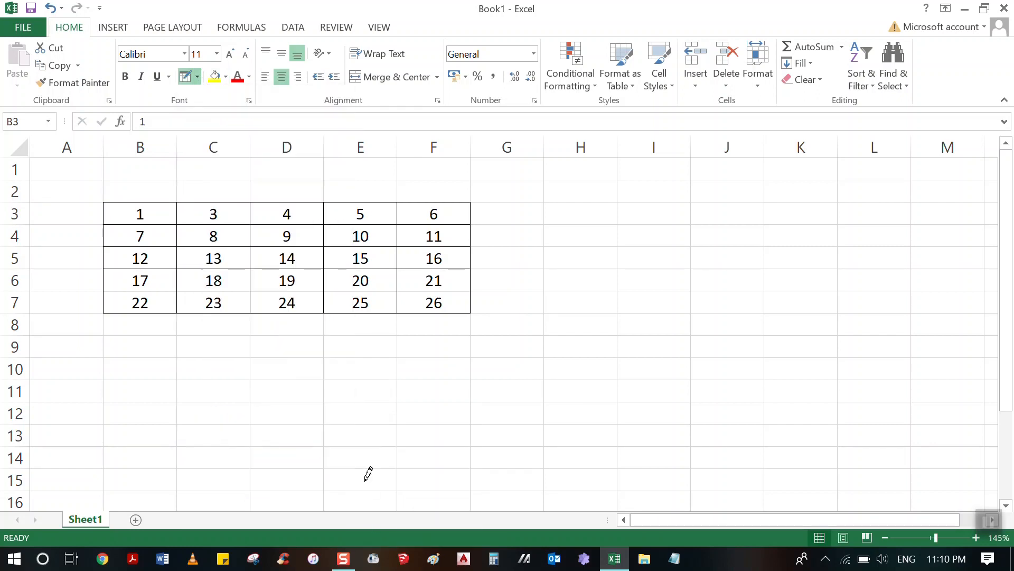
pyautogui.moveTo(236, 354)
pyautogui.mouseDown()
pyautogui.moveTo(373, 413)
pyautogui.moveTo(507, 430)
pyautogui.moveTo(517, 451)
pyautogui.mouseUp()
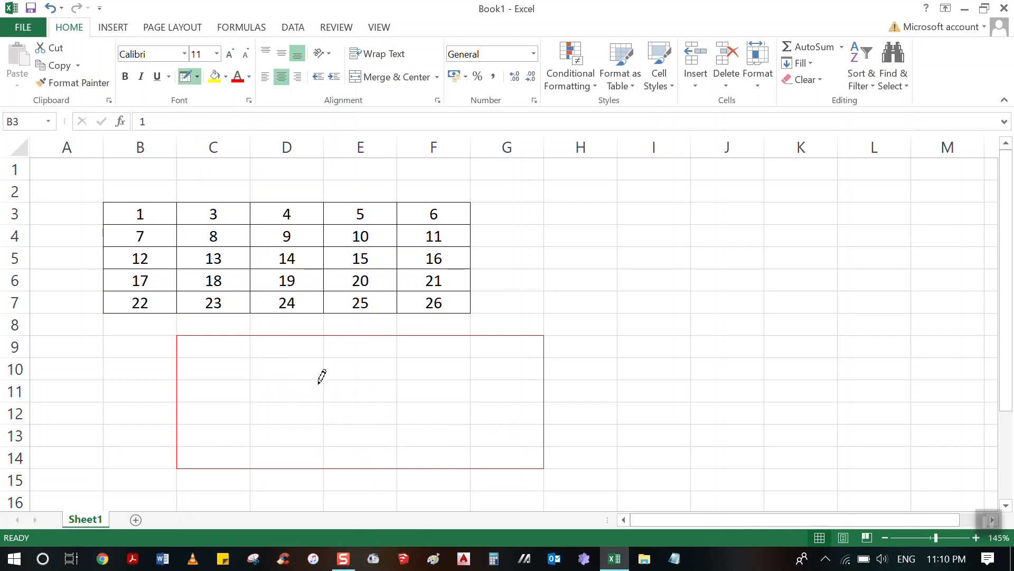
# Draw a red border grid over I3:L10 and red borders on all four sides of cell I13 with the Draw Border Grid tool.
pyautogui.click(198, 77)
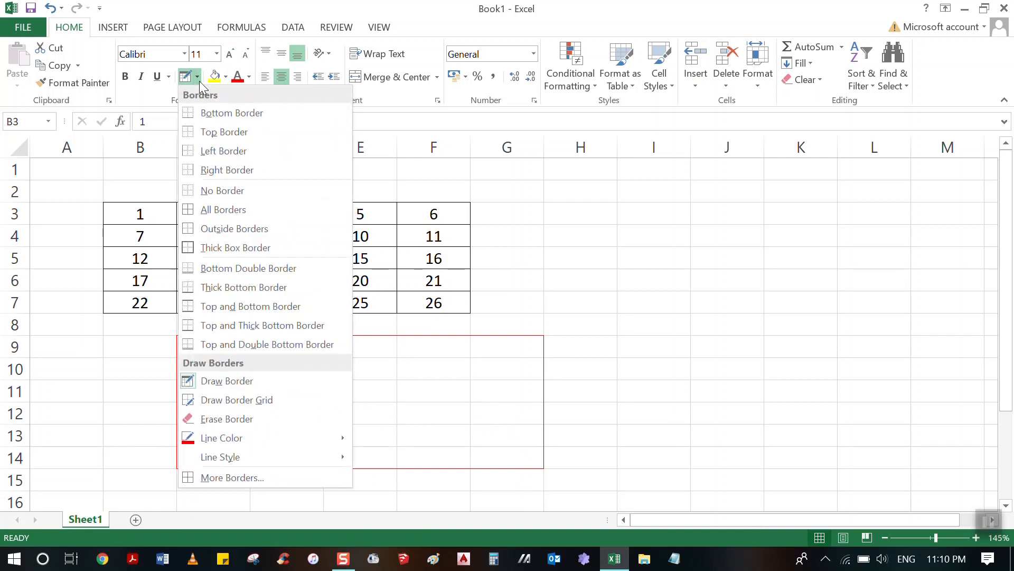
pyautogui.click(234, 398)
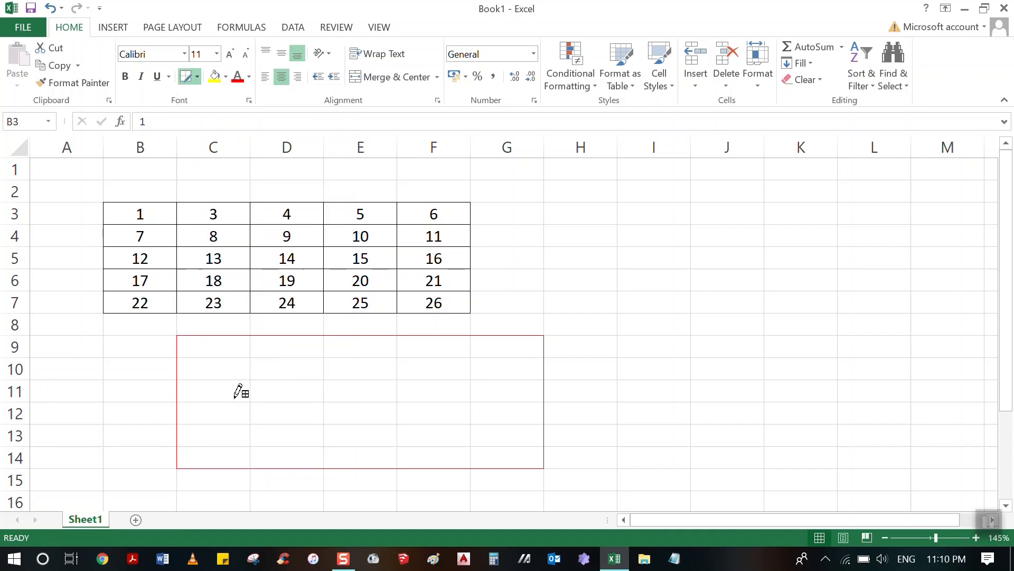
pyautogui.moveTo(628, 214); pyautogui.dragTo(907, 357)
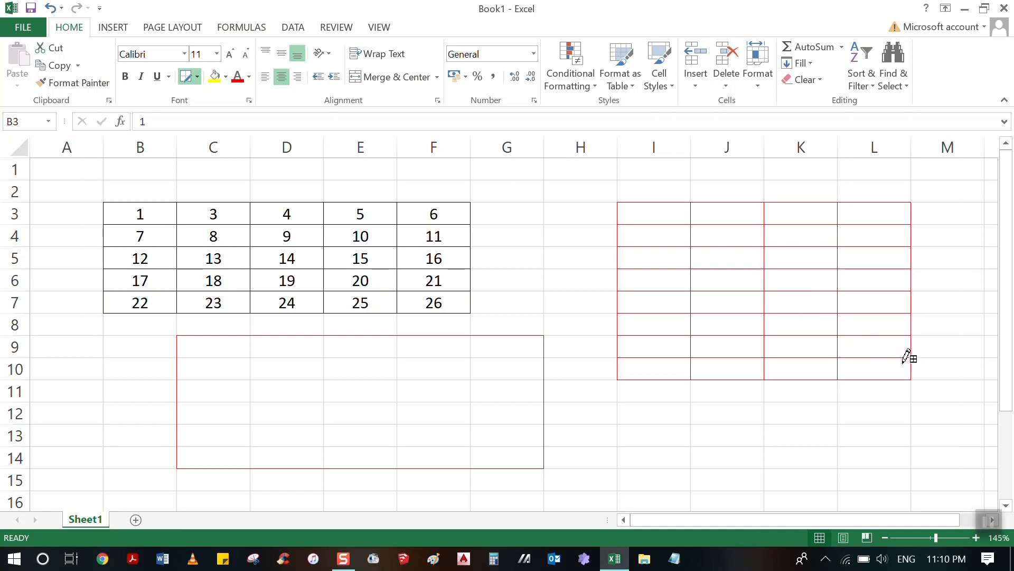
pyautogui.click(618, 432)
pyautogui.click(629, 423)
pyautogui.click(691, 436)
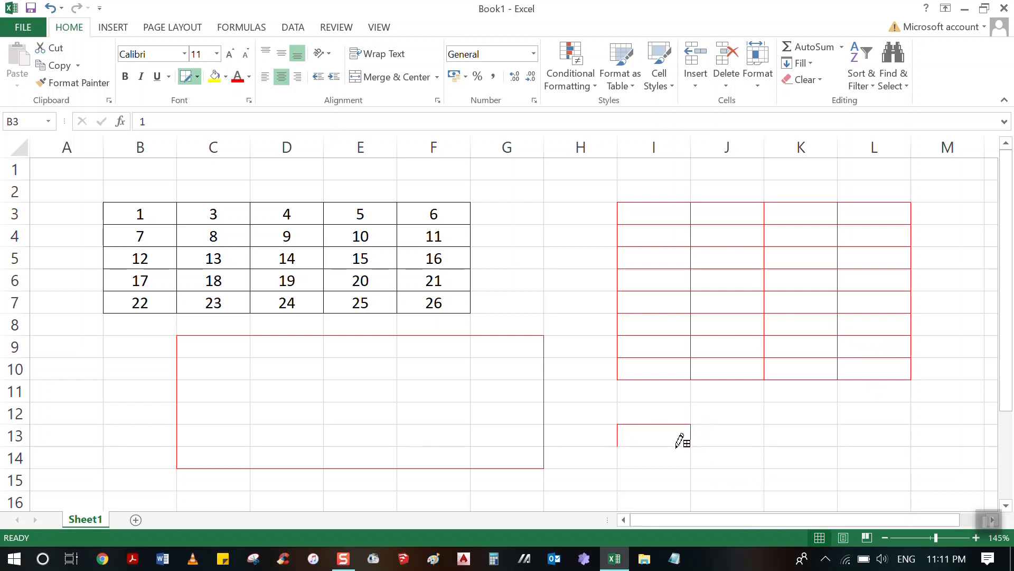
pyautogui.click(667, 445)
# Set the border line style to the medium dashed line and draw red dashed grids over D10:F13 and I15:L19.
pyautogui.click(197, 78)
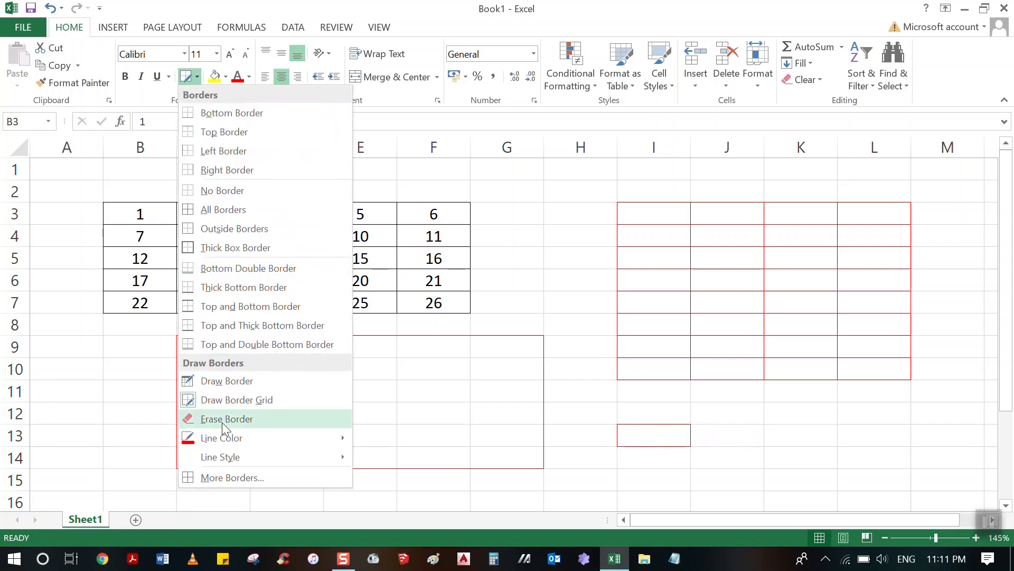
pyautogui.moveTo(226, 460)
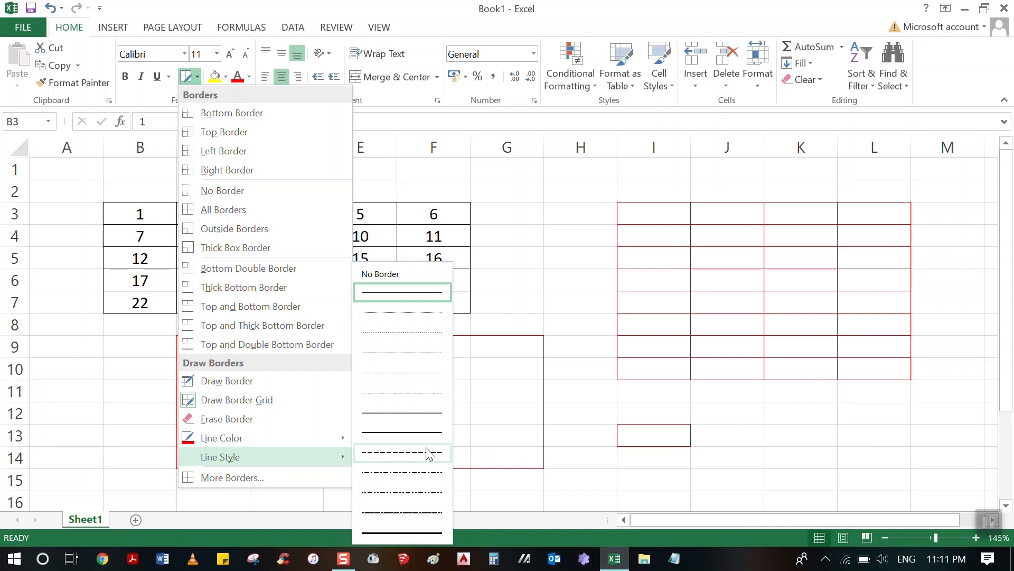
pyautogui.click(390, 453)
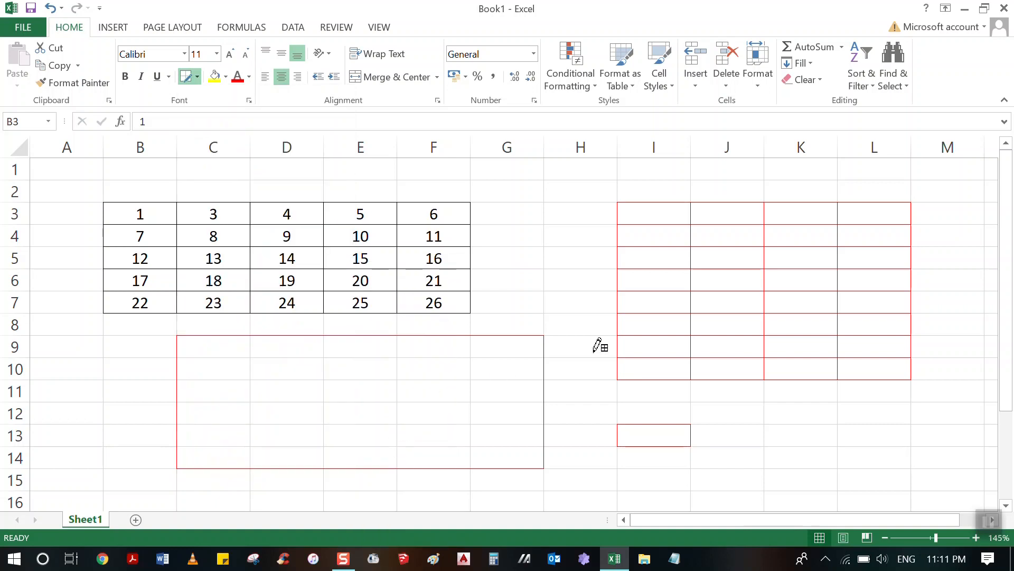
pyautogui.scroll(-5, 503, 292)
pyautogui.scroll(-1, 538, 282)
pyautogui.scroll(4, 539, 280)
pyautogui.scroll(-1, 523, 285)
pyautogui.scroll(1, 423, 311)
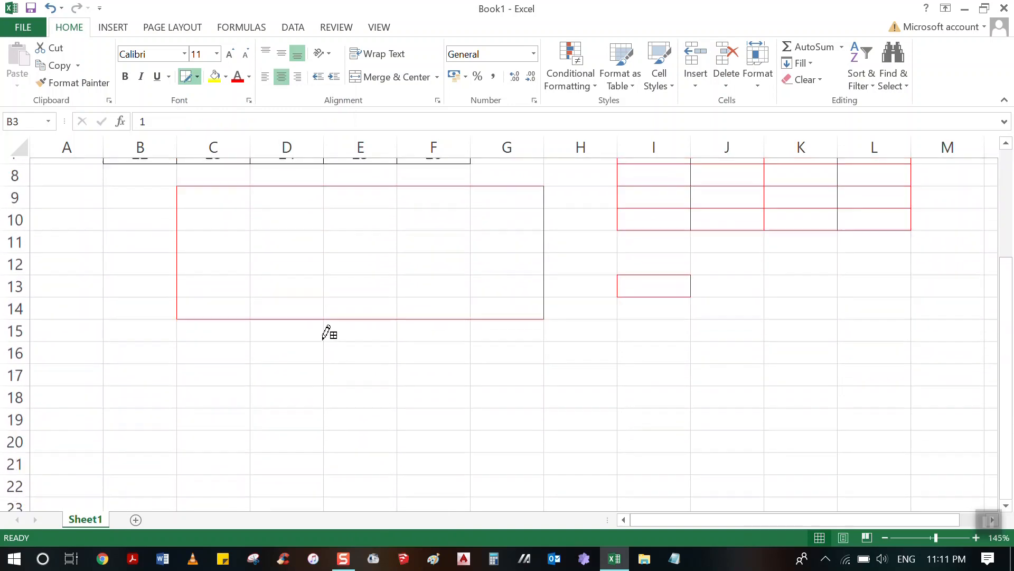
pyautogui.moveTo(285, 244)
pyautogui.mouseDown()
pyautogui.moveTo(444, 241)
pyautogui.moveTo(465, 299)
pyautogui.mouseUp()
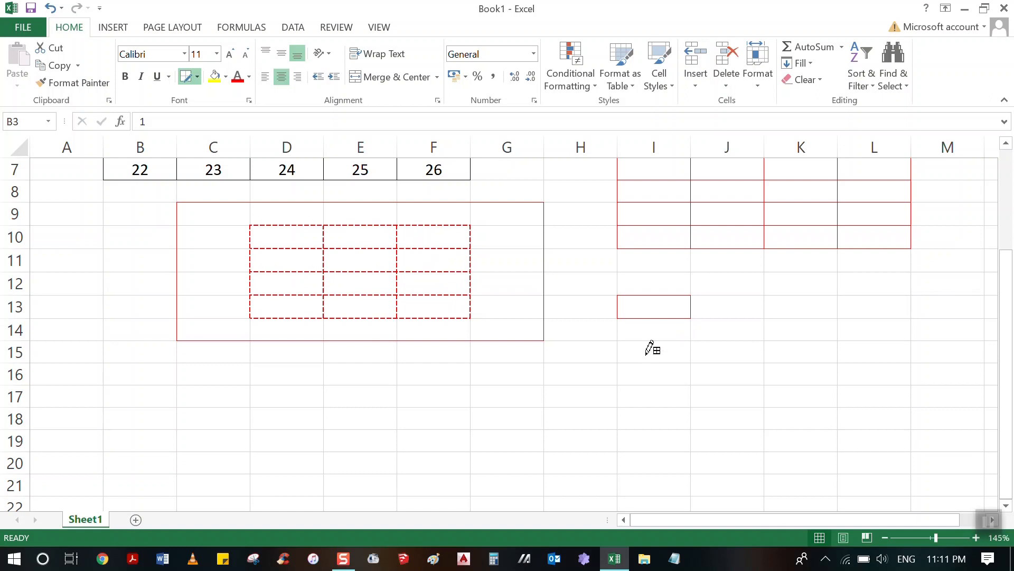
pyautogui.moveTo(632, 344)
pyautogui.mouseDown()
pyautogui.moveTo(652, 362)
pyautogui.moveTo(863, 439)
pyautogui.mouseUp()
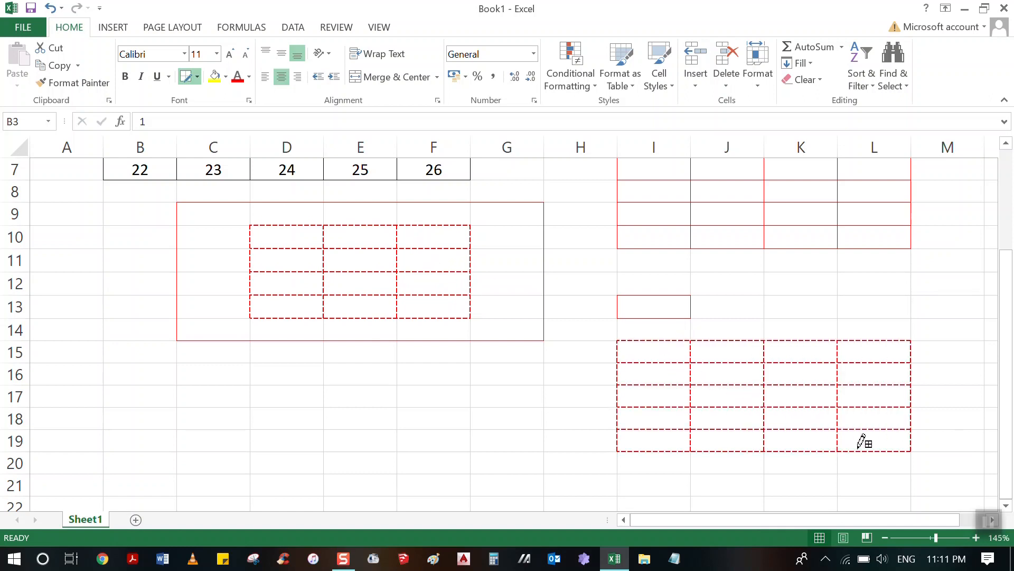
# Examine the line styles and colors in the Border settings of Format Cells, and close the dialog without applying anything.
pyautogui.scroll(2, 736, 380)
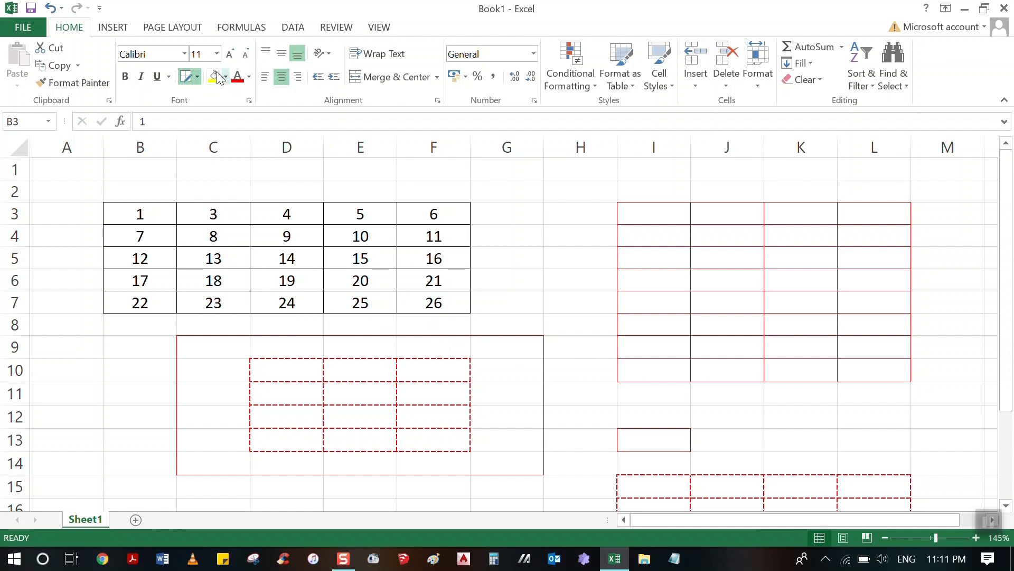
pyautogui.click(197, 77)
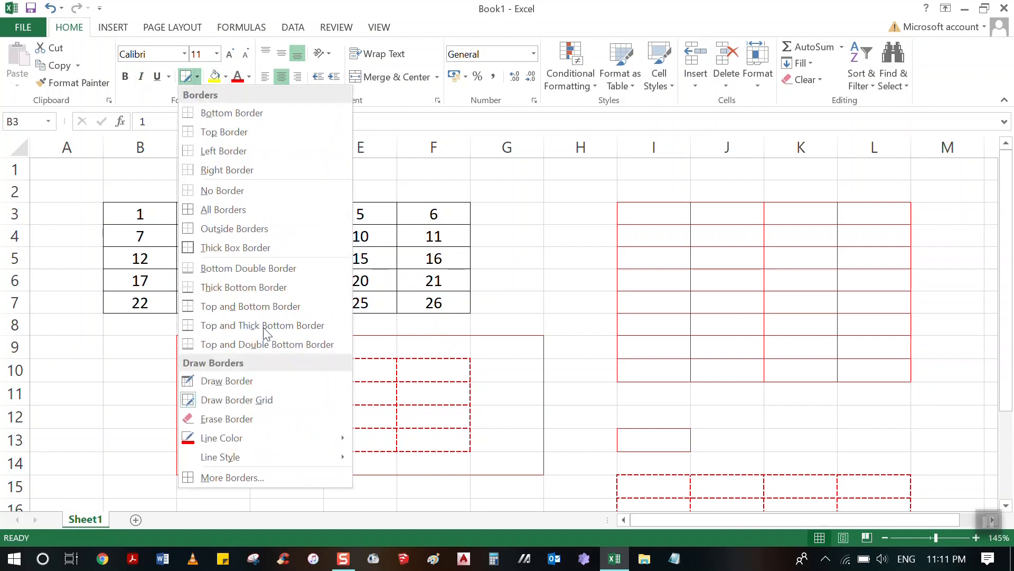
pyautogui.click(217, 478)
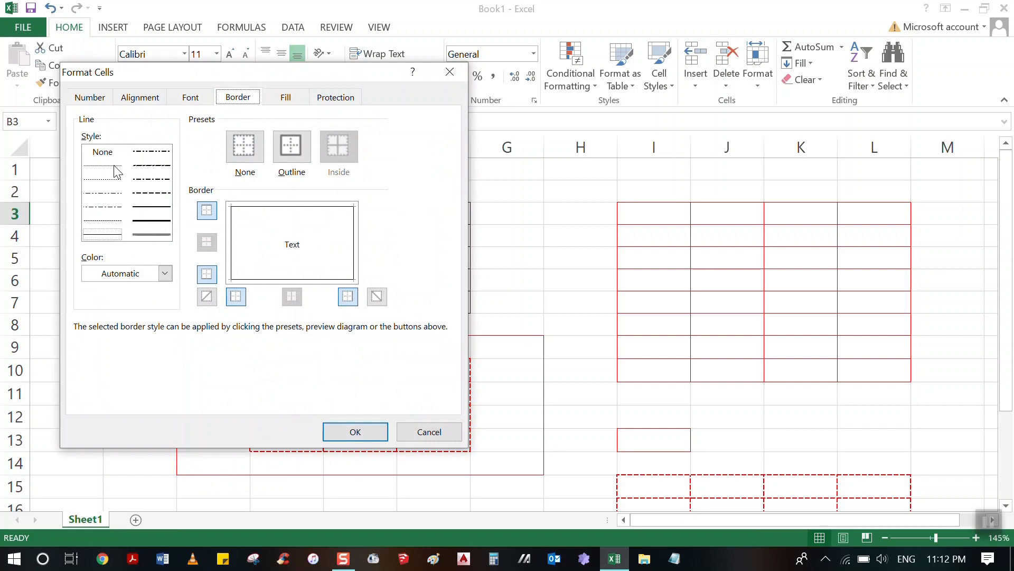
pyautogui.click(99, 166)
pyautogui.click(100, 193)
pyautogui.click(104, 221)
pyautogui.click(160, 205)
pyautogui.click(152, 166)
pyautogui.click(124, 221)
pyautogui.click(159, 196)
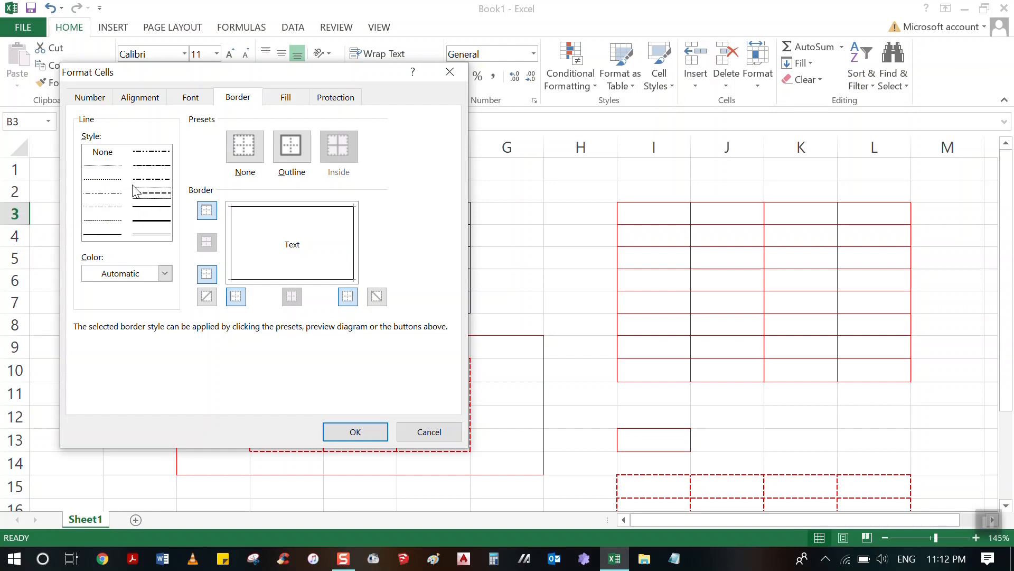
pyautogui.click(161, 277)
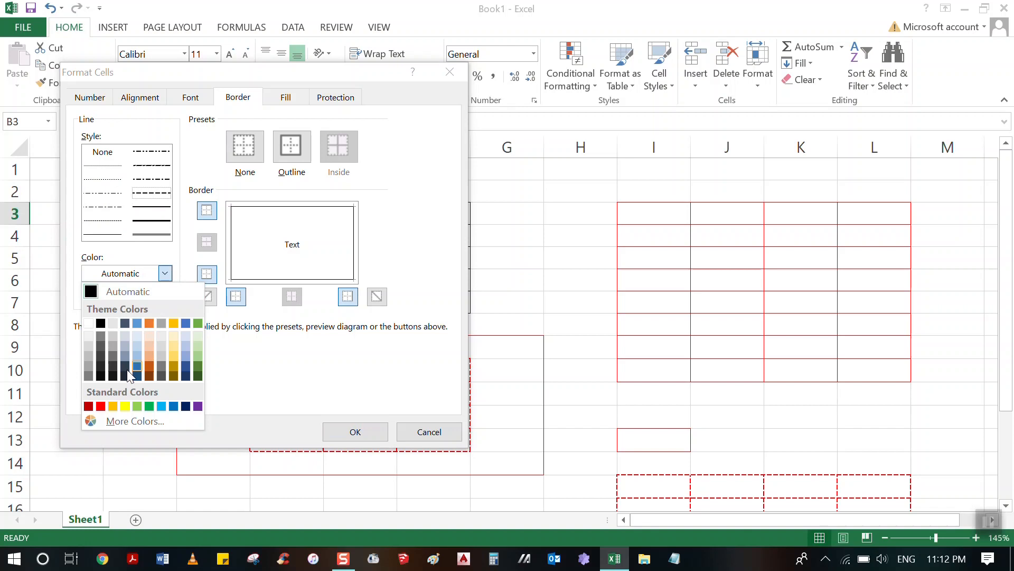
pyautogui.click(164, 273)
pyautogui.click(165, 275)
pyautogui.click(212, 191)
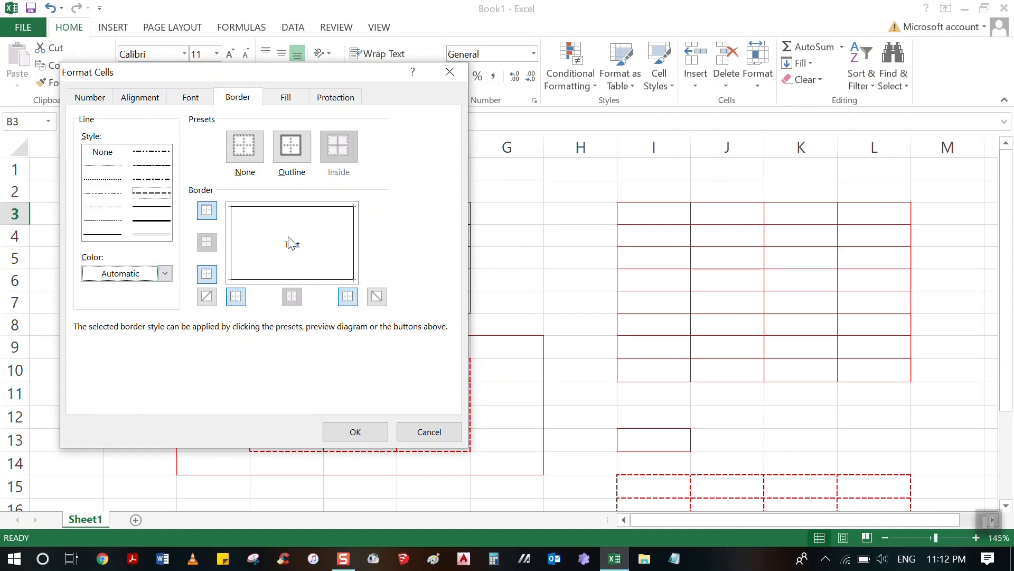
pyautogui.click(423, 430)
# Remove all borders from the number table B3:F7 with the No Border option.
pyautogui.click(505, 253)
pyautogui.click(160, 212)
pyautogui.moveTo(160, 213); pyautogui.dragTo(410, 304)
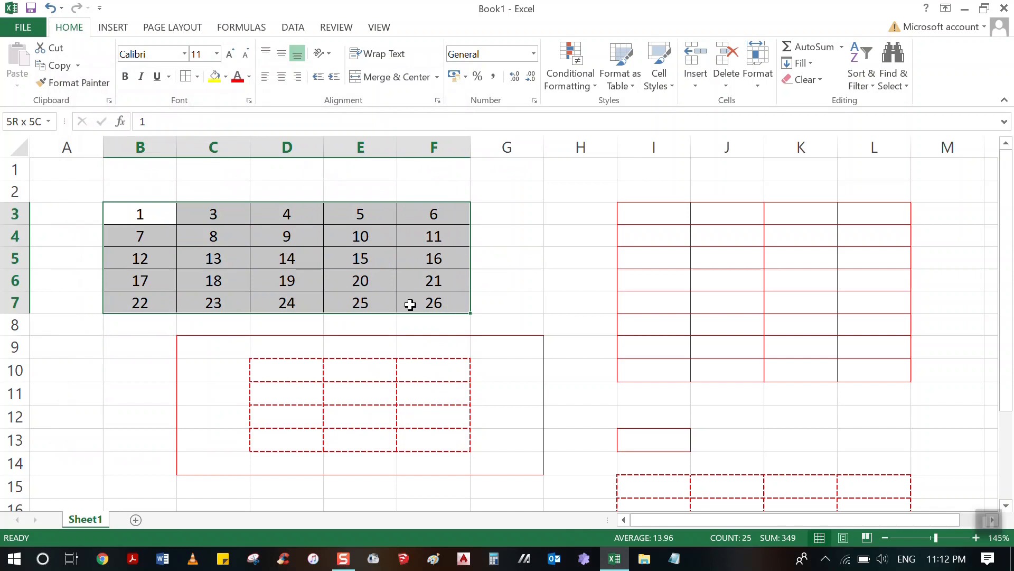
pyautogui.click(197, 76)
pyautogui.click(204, 190)
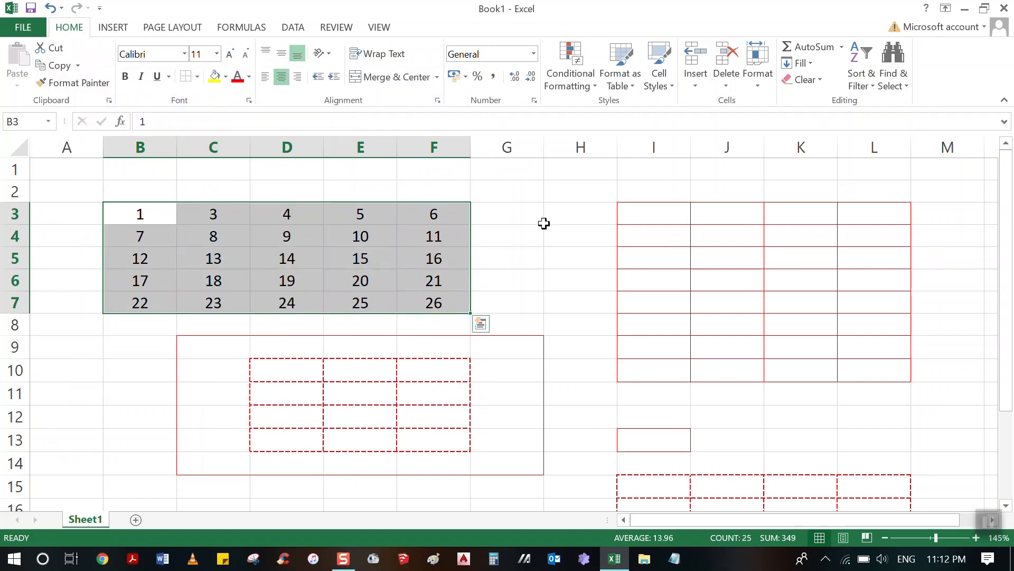
pyautogui.click(535, 241)
# Set up a red double-line outline for B3:F7 in the Border settings of Format Cells.
pyautogui.moveTo(177, 217); pyautogui.dragTo(430, 301)
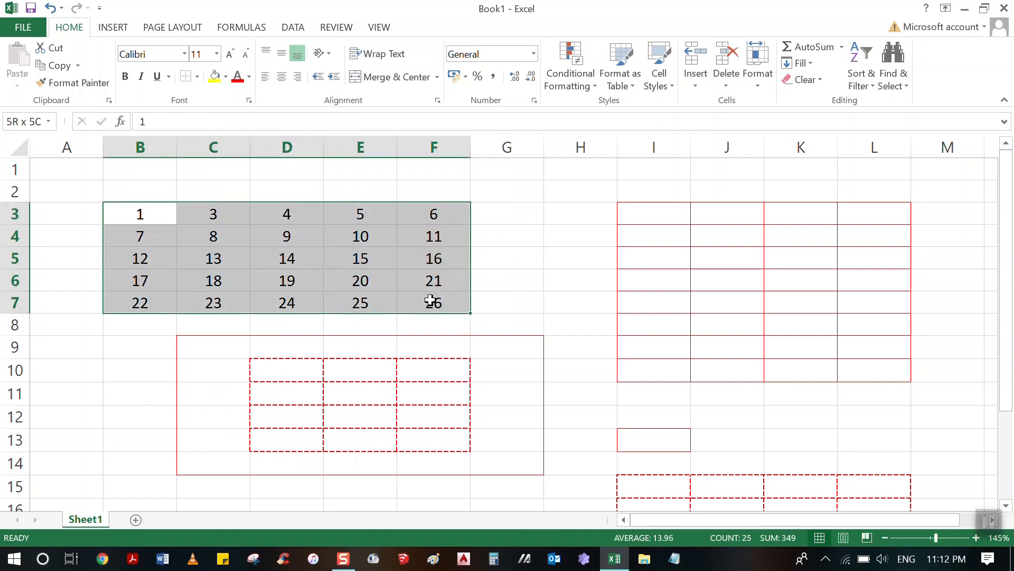
pyautogui.click(197, 76)
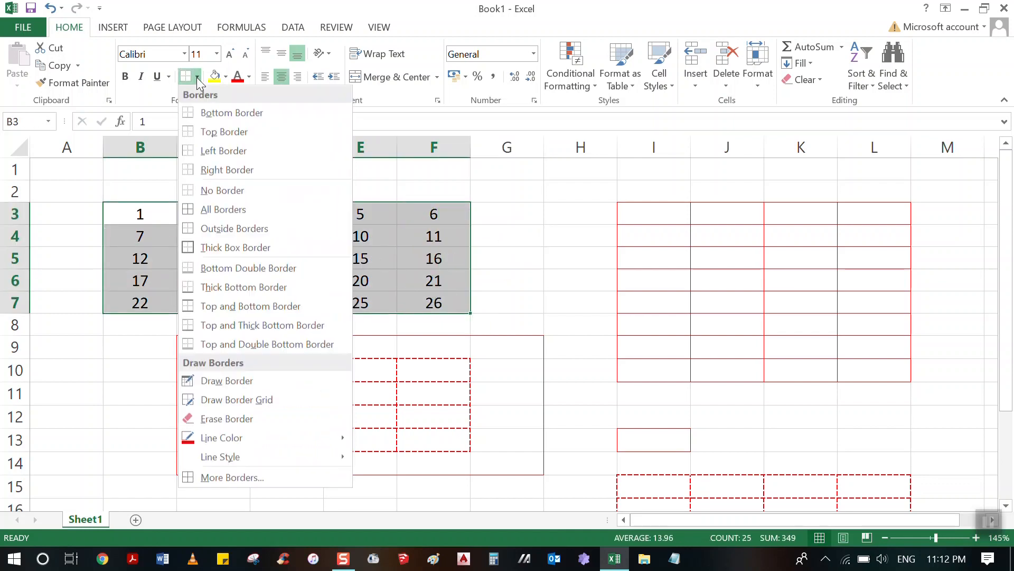
pyautogui.click(210, 478)
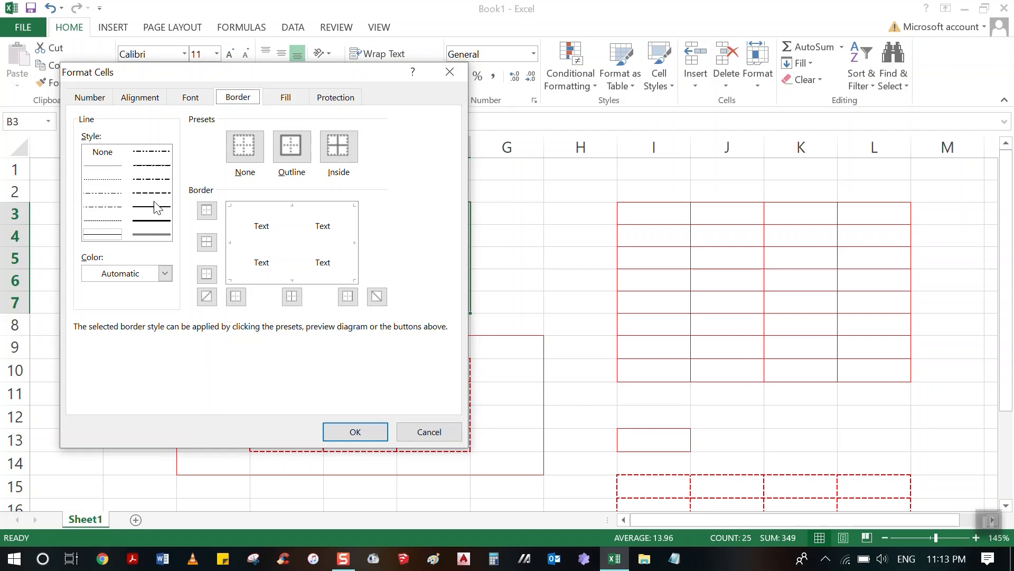
pyautogui.click(152, 236)
pyautogui.click(165, 273)
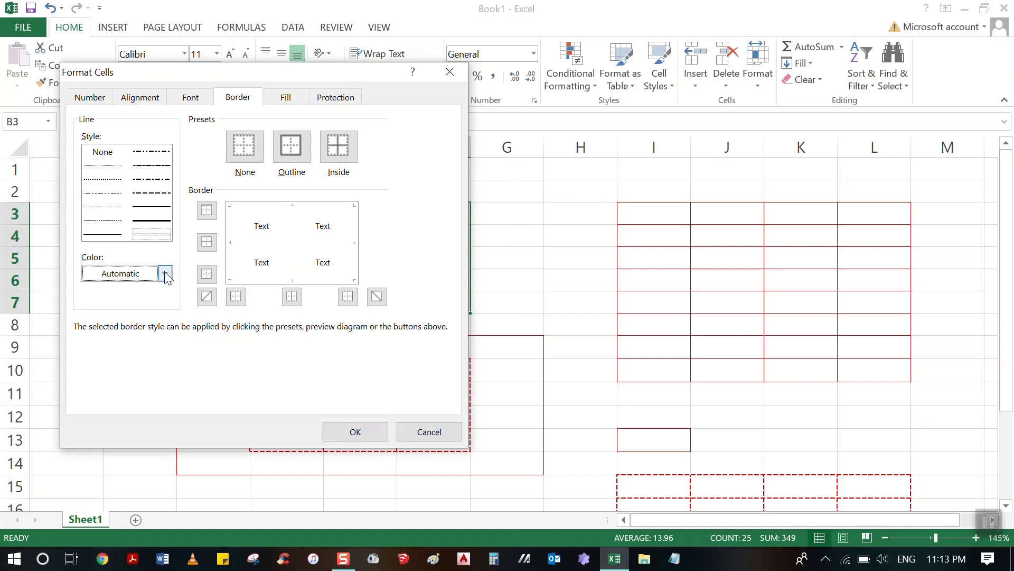
pyautogui.click(165, 275)
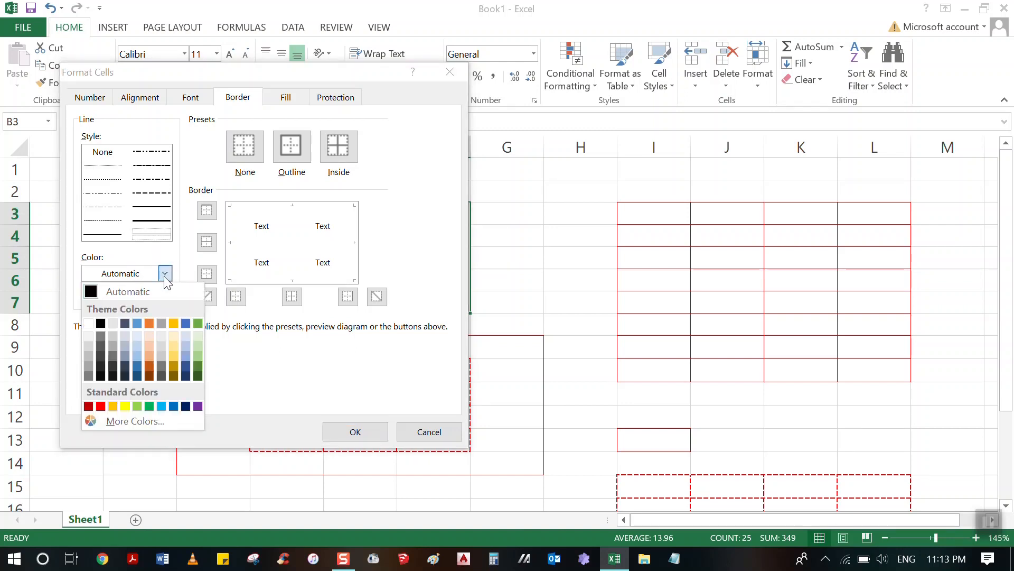
pyautogui.click(104, 408)
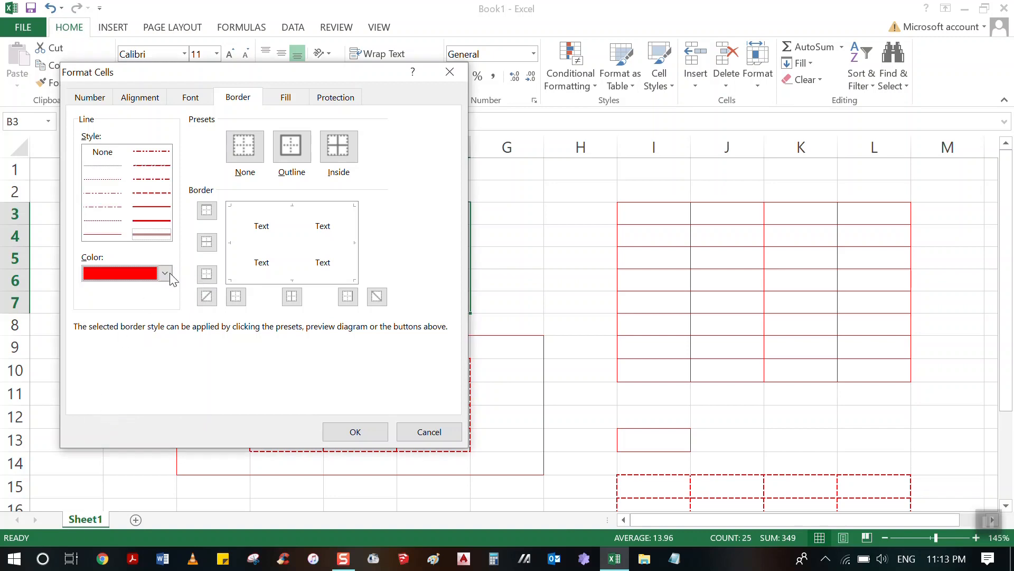
pyautogui.click(288, 151)
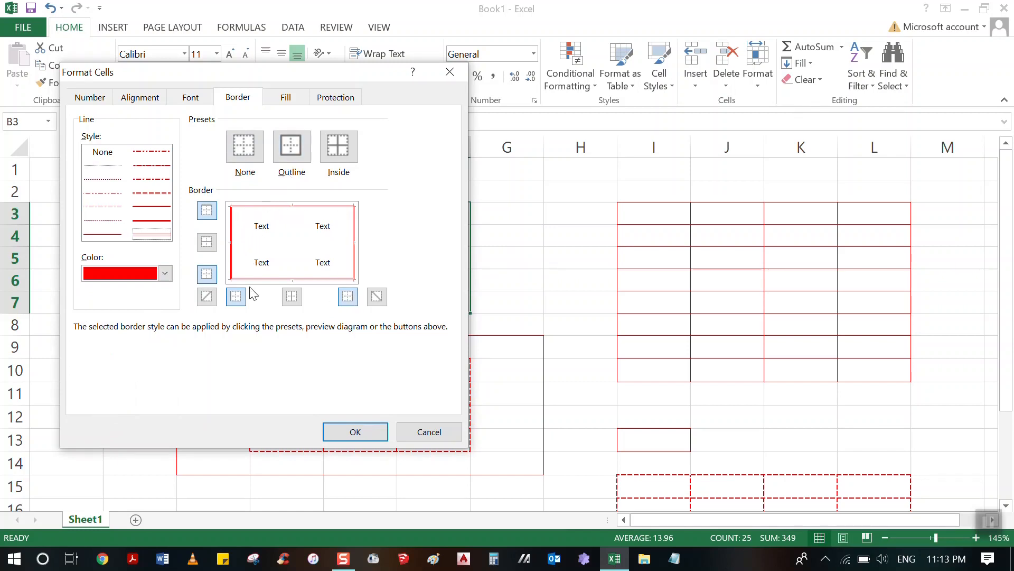
# Switch the top and bottom borders of the previewed outline off and back on.
pyautogui.click(206, 211)
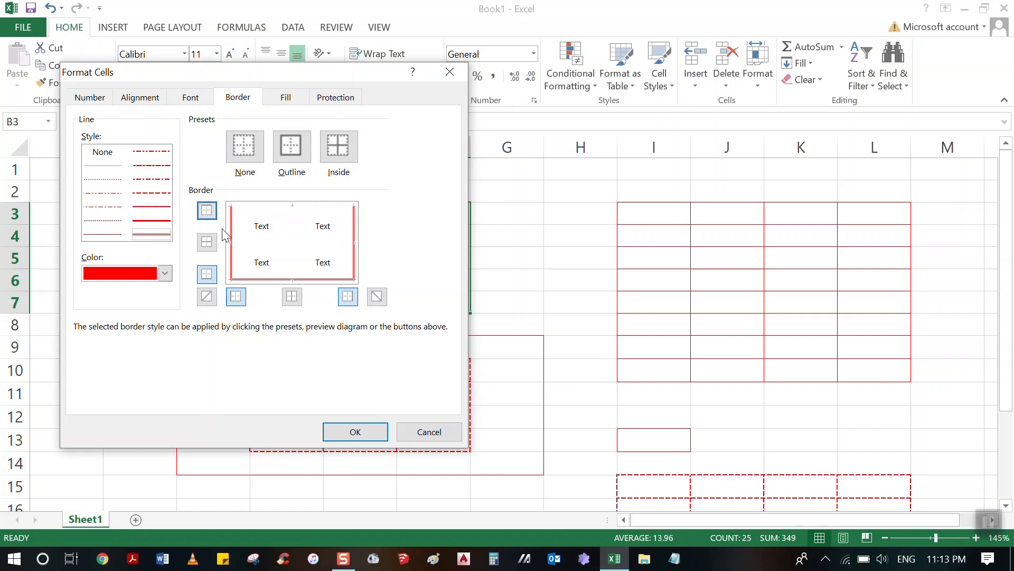
pyautogui.click(210, 213)
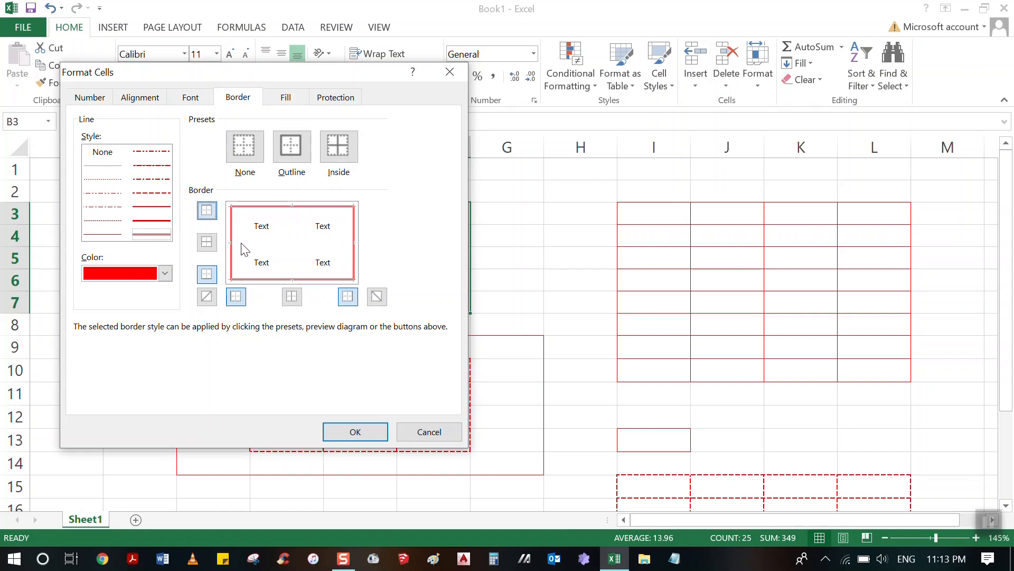
pyautogui.click(209, 214)
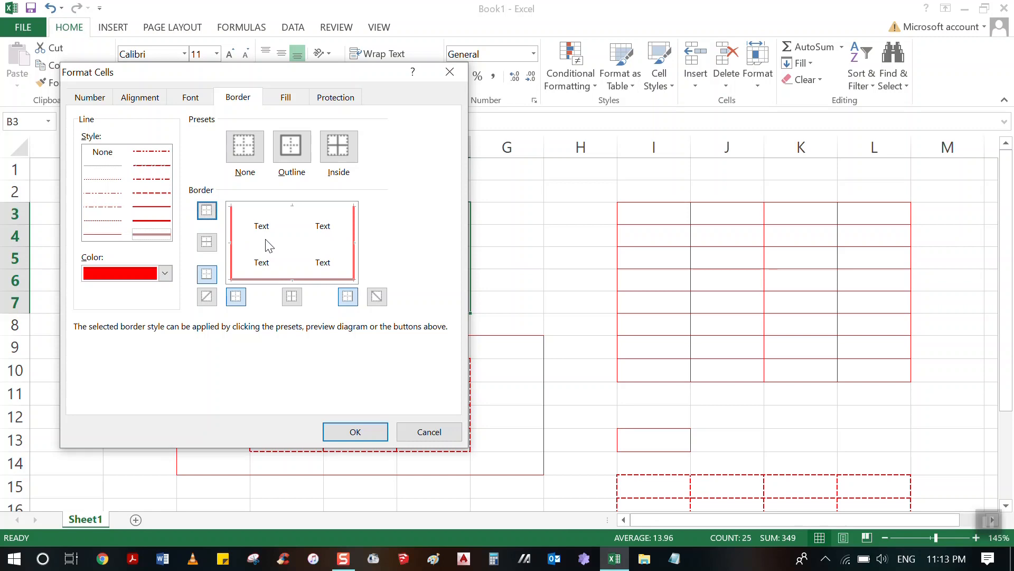
pyautogui.click(208, 276)
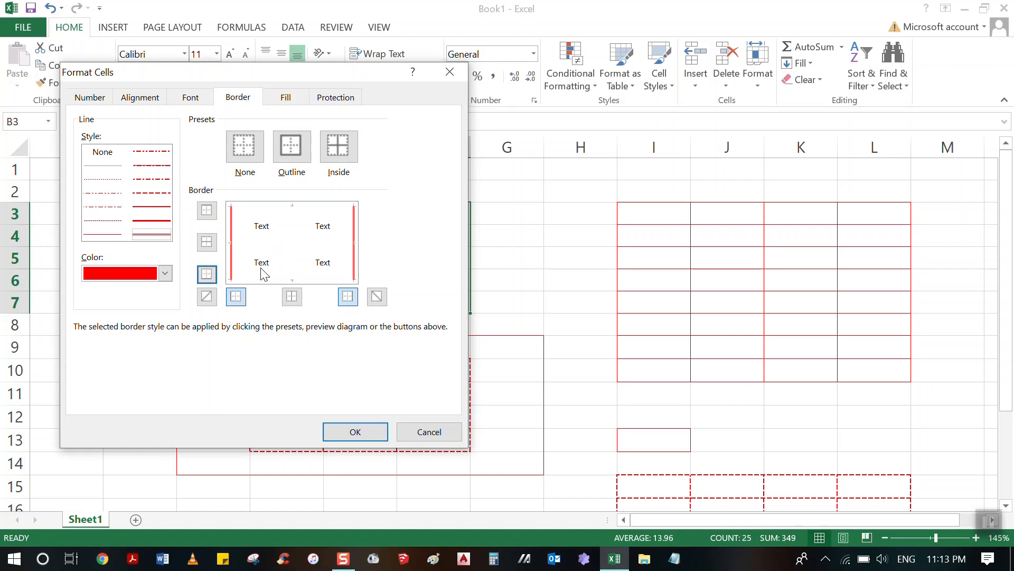
pyautogui.click(207, 274)
pyautogui.click(206, 210)
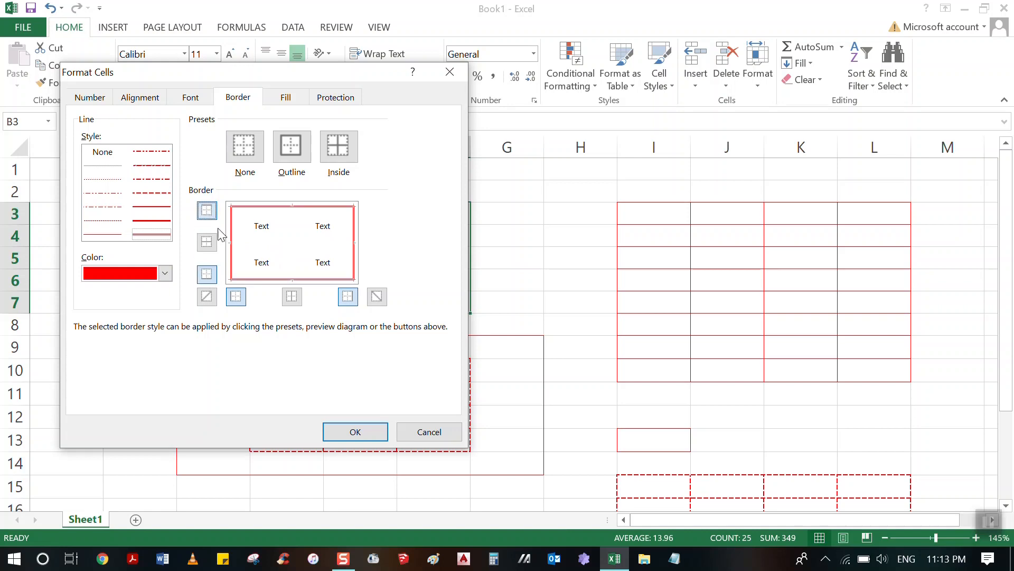
# Apply the red double outline to the number table and deselect the range.
pyautogui.click(359, 434)
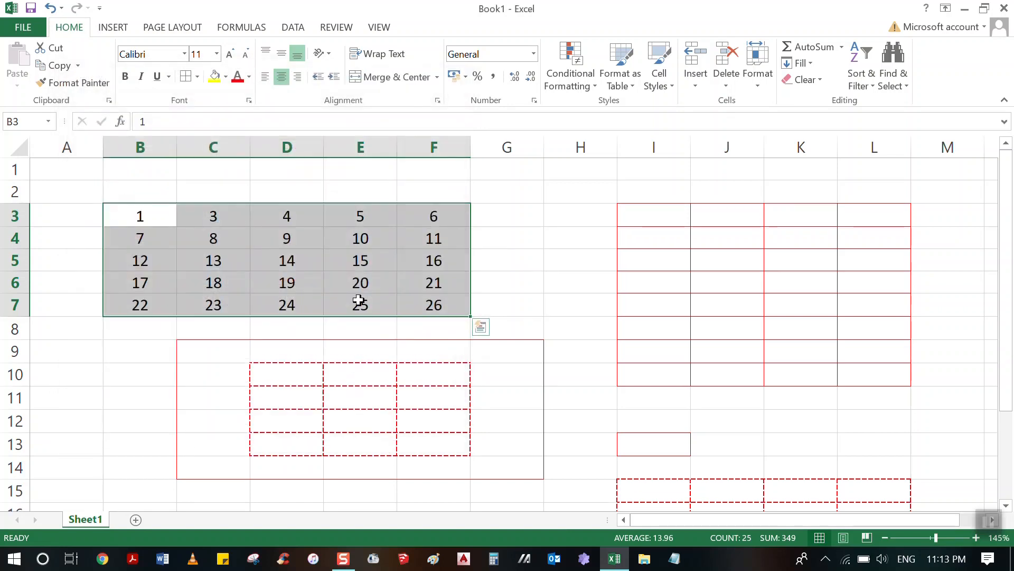
pyautogui.click(513, 239)
pyautogui.click(568, 280)
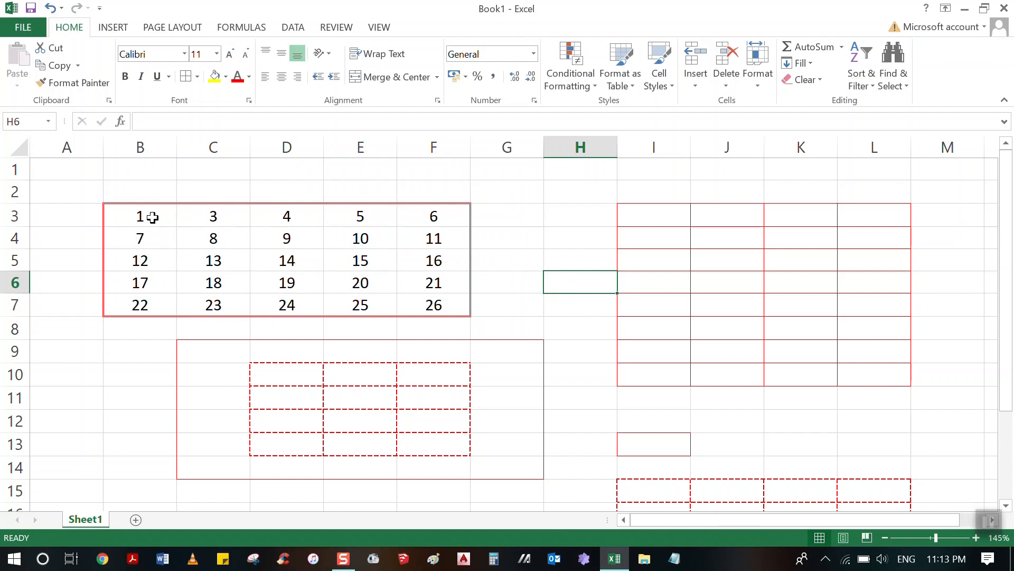
# Give B3:F7 yellow medium dashed horizontal and vertical inside borders through the Format Cells border settings.
pyautogui.moveTo(152, 217); pyautogui.dragTo(417, 311)
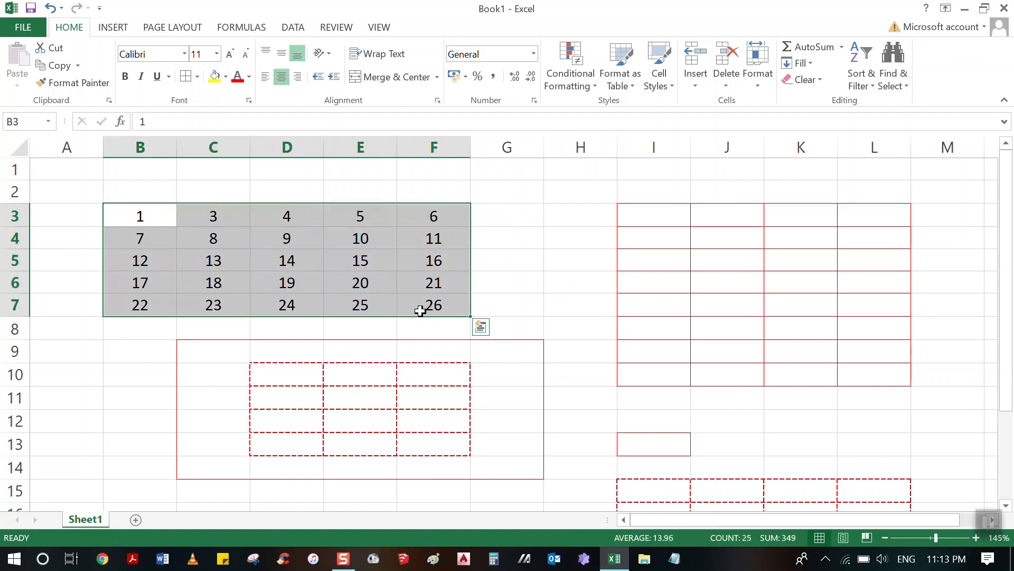
pyautogui.click(198, 84)
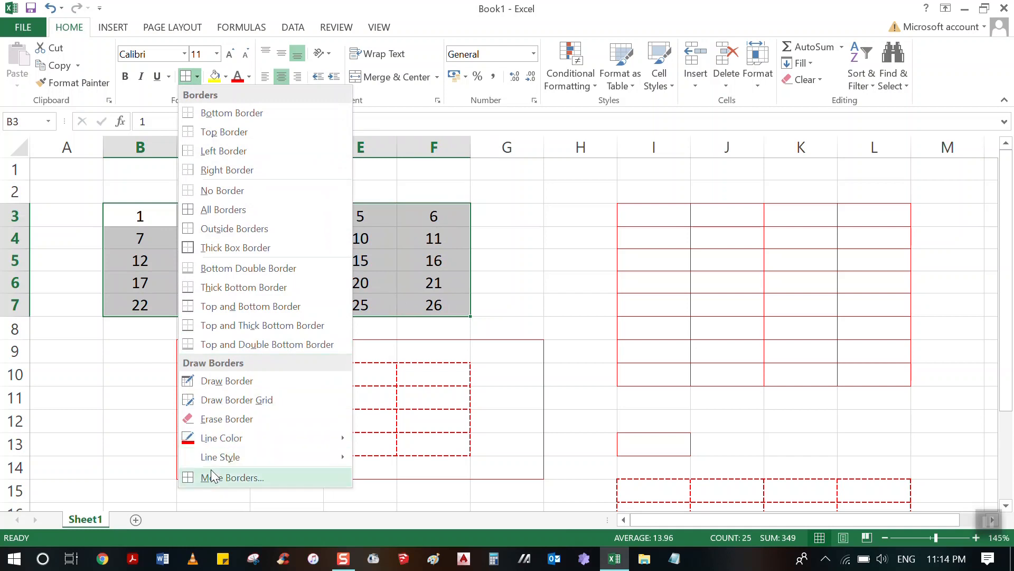
pyautogui.click(214, 477)
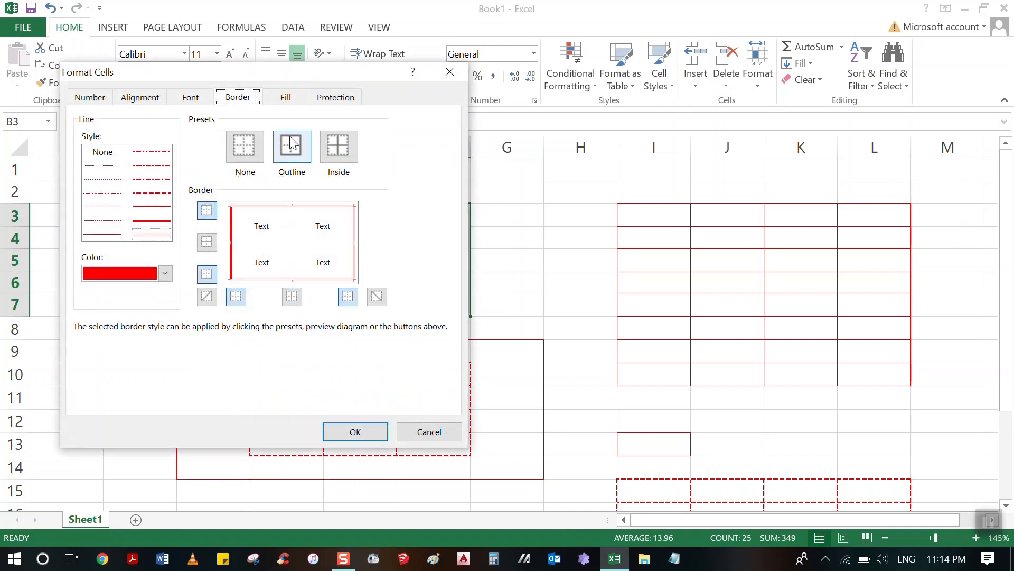
pyautogui.click(341, 156)
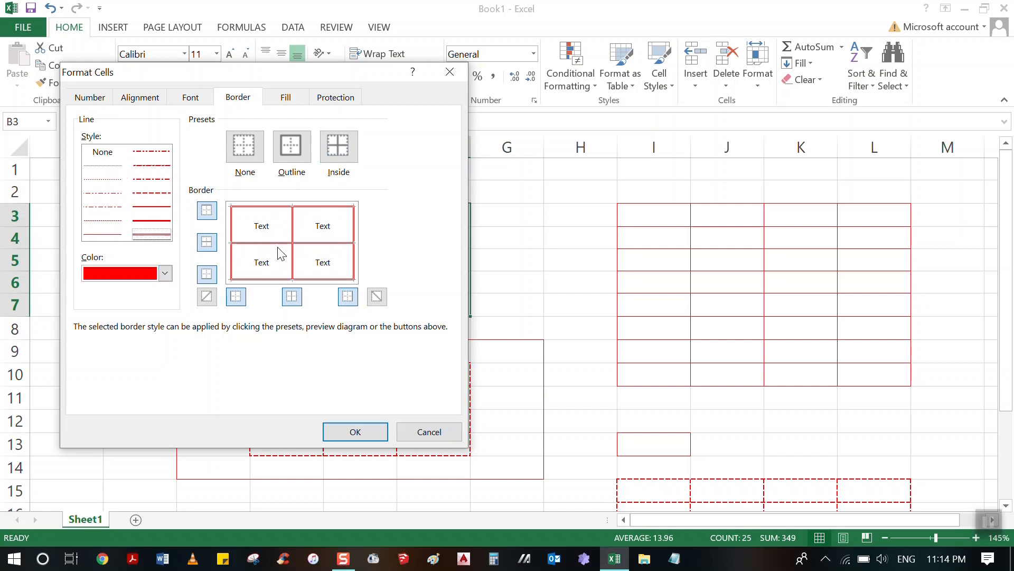
pyautogui.click(157, 195)
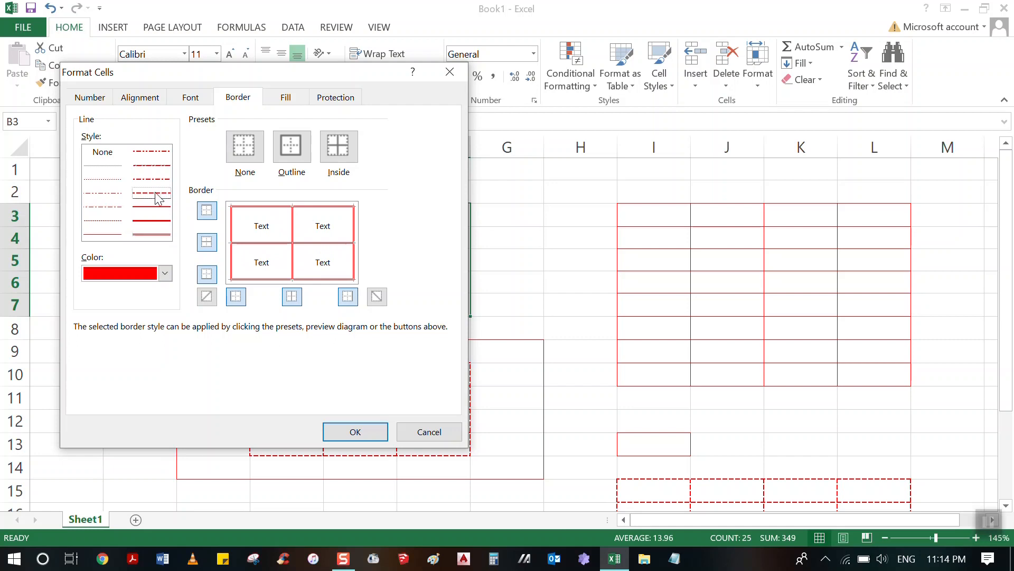
pyautogui.click(165, 273)
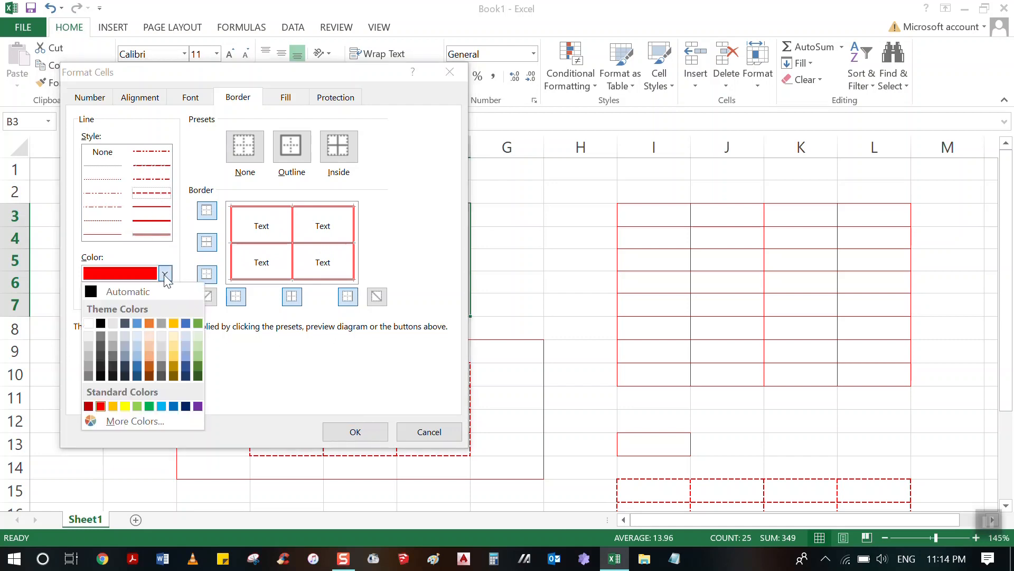
pyautogui.click(124, 406)
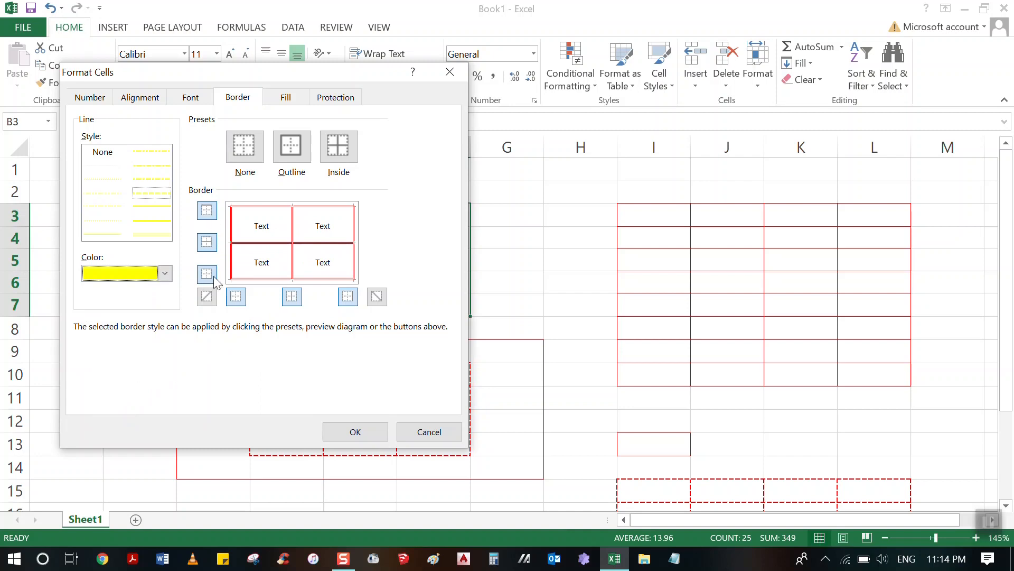
pyautogui.click(211, 247)
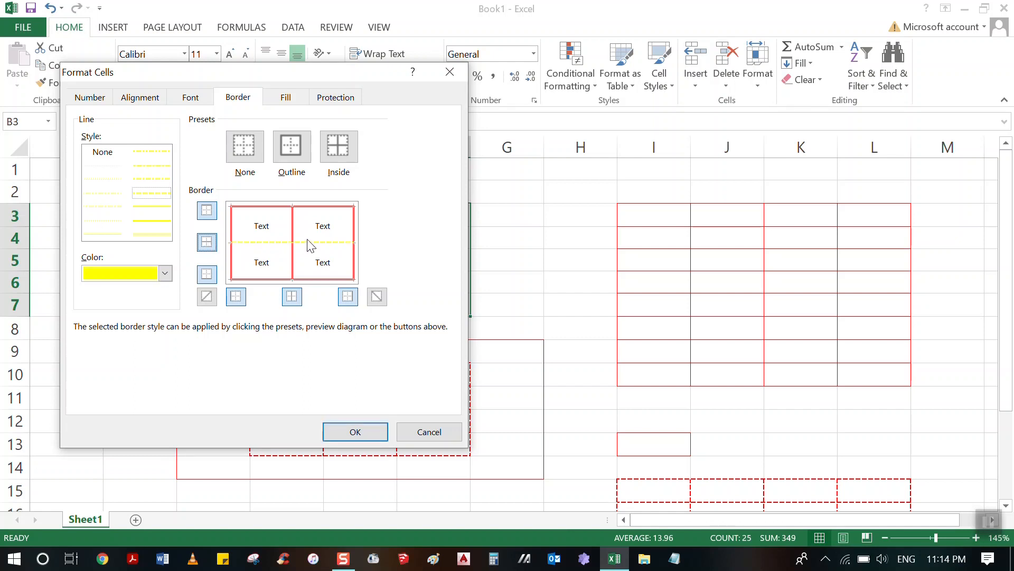
pyautogui.click(291, 297)
pyautogui.click(344, 431)
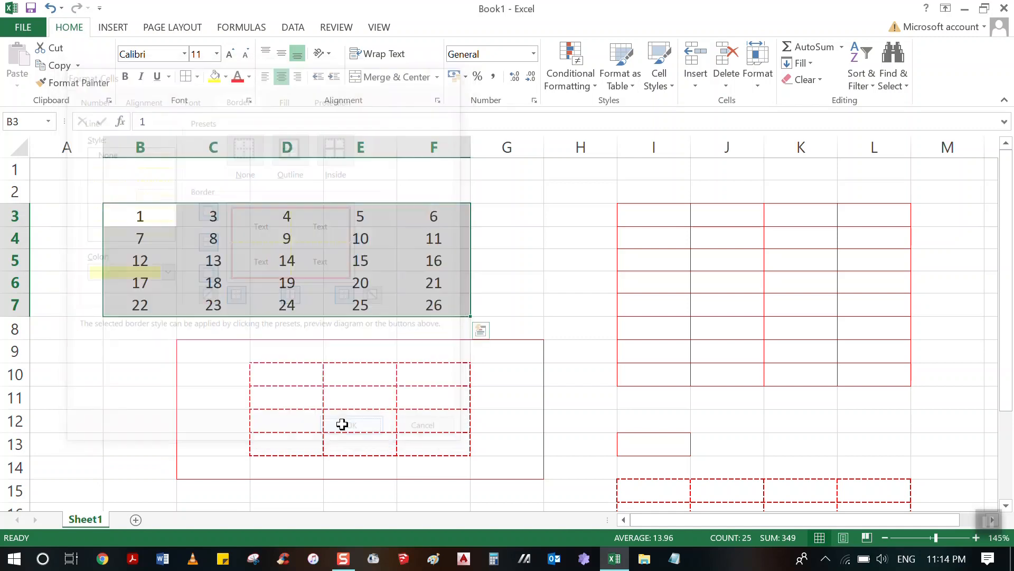
pyautogui.click(496, 262)
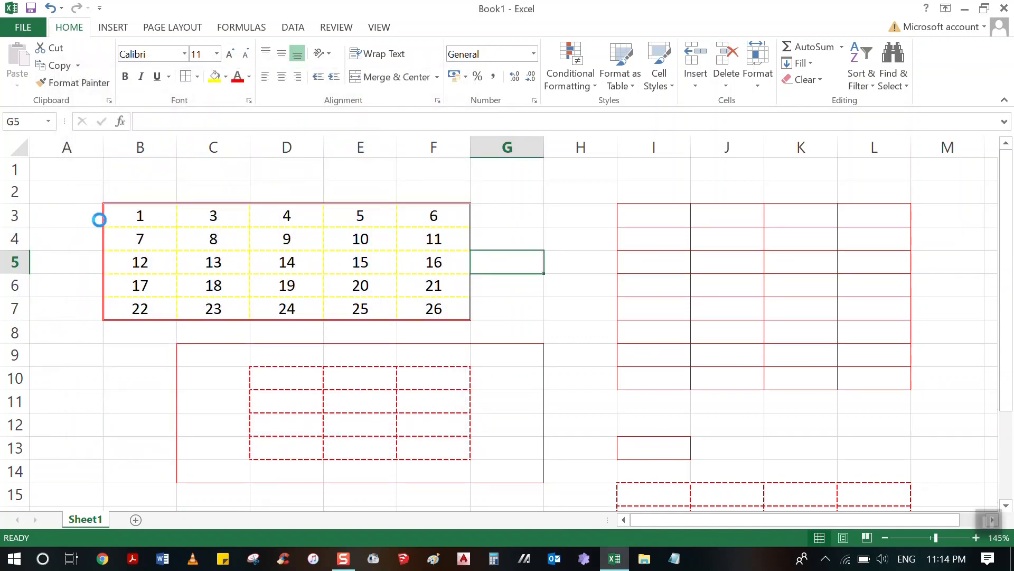
# Examine the number table's yellow dashed inside borders and red outline at a larger zoom.
pyautogui.scroll(2, 111, 214)
pyautogui.scroll(1, 172, 258)
pyautogui.moveTo(784, 514); pyautogui.dragTo(709, 518)
pyautogui.scroll(1, 554, 304)
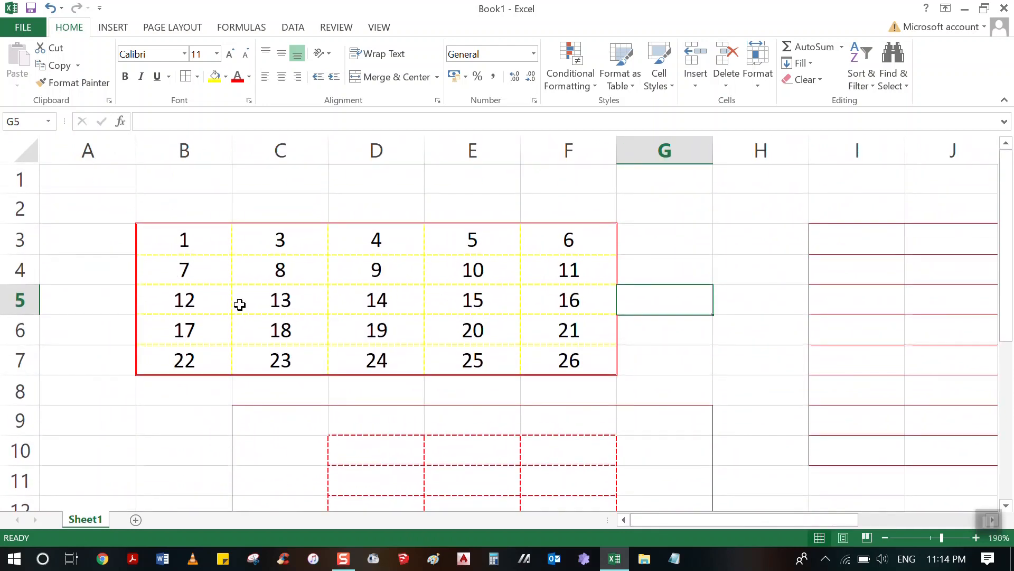
pyautogui.scroll(3, 201, 289)
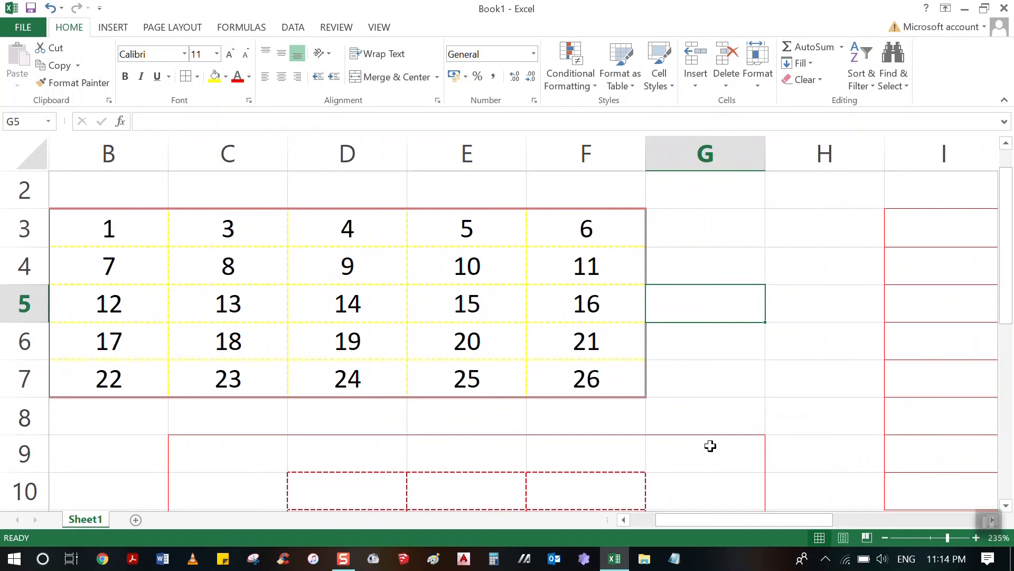
pyautogui.moveTo(756, 520); pyautogui.dragTo(687, 491)
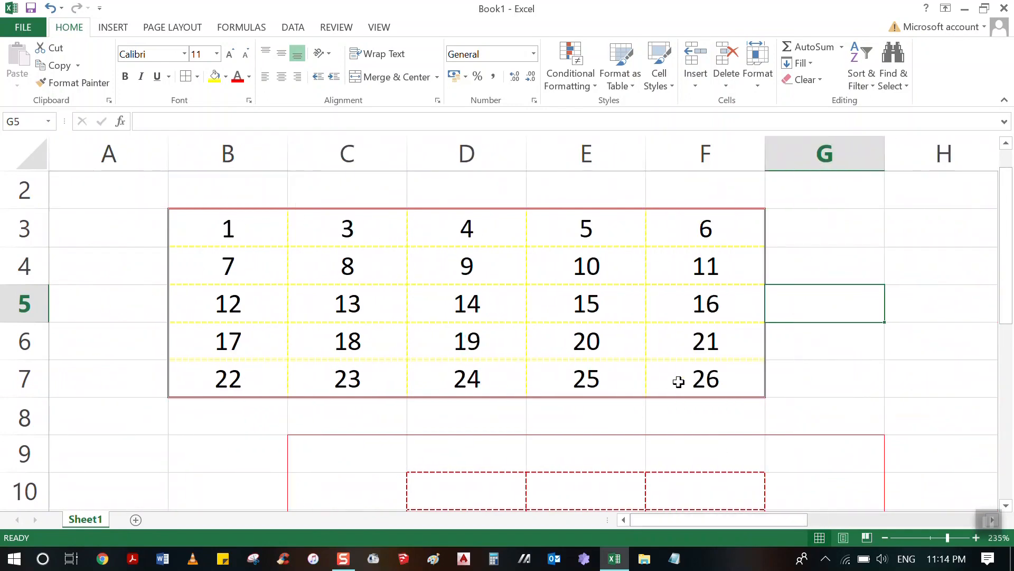
pyautogui.click(679, 379)
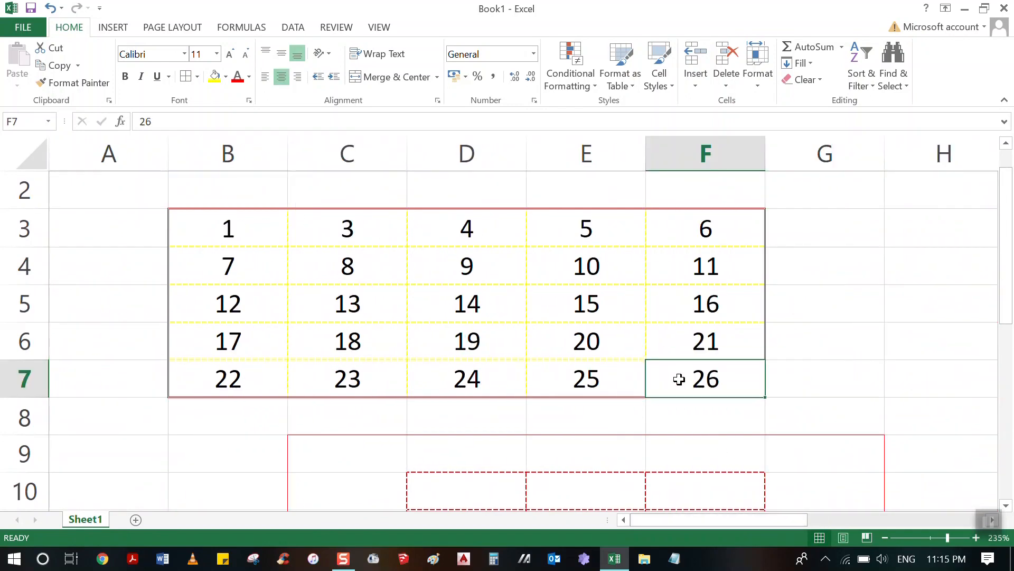
# Set the horizontal and vertical inside borders of B3:F7 to dark blue medium dashed lines through the Format Cells border settings.
pyautogui.moveTo(262, 228); pyautogui.dragTo(655, 373)
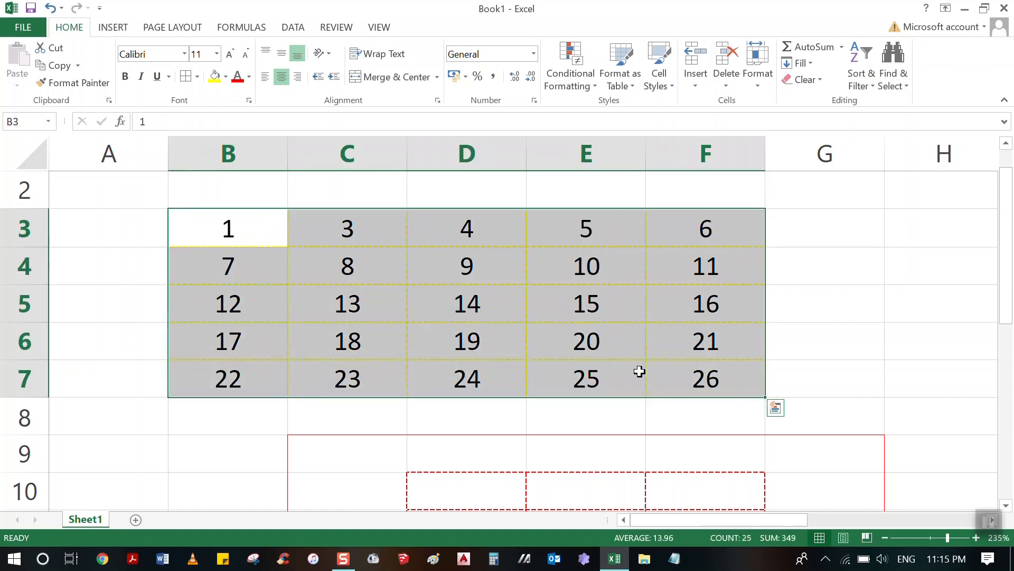
pyautogui.click(197, 77)
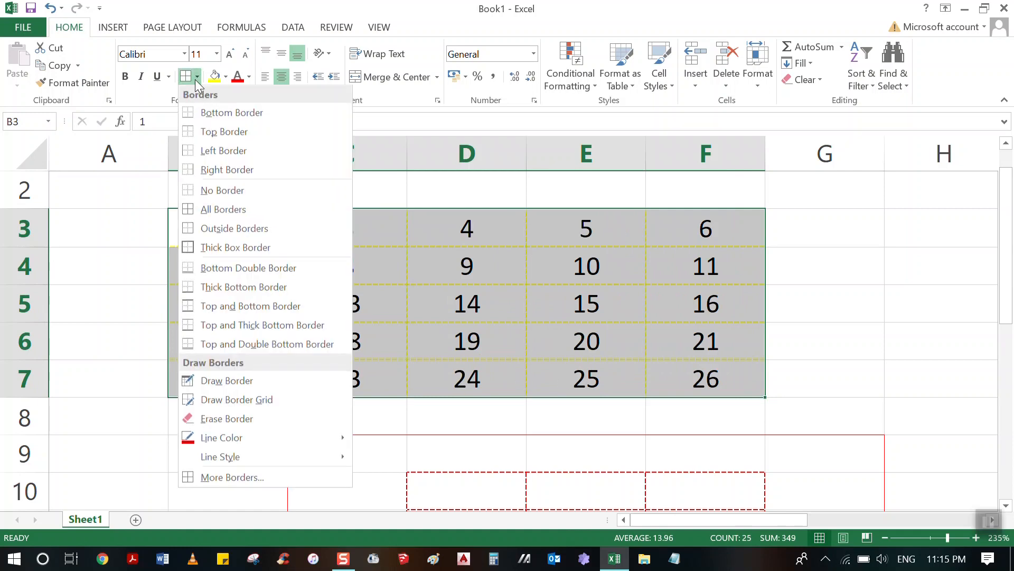
pyautogui.click(227, 477)
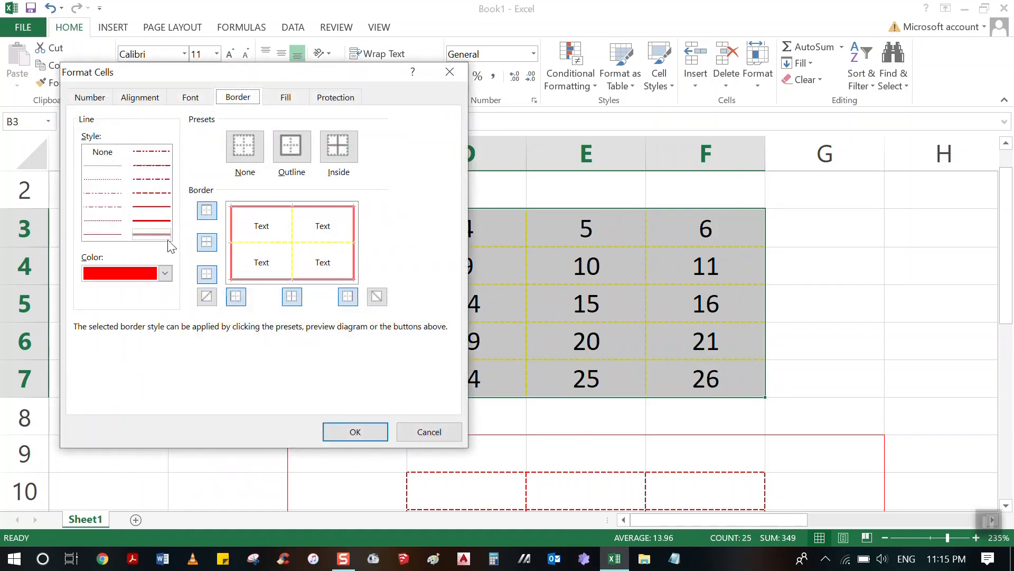
pyautogui.click(165, 273)
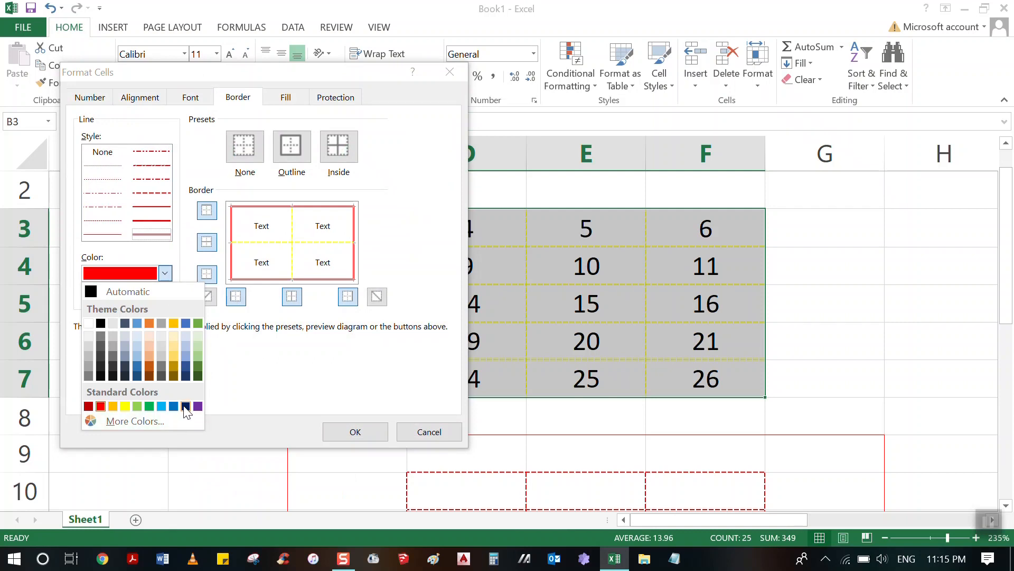
pyautogui.click(186, 406)
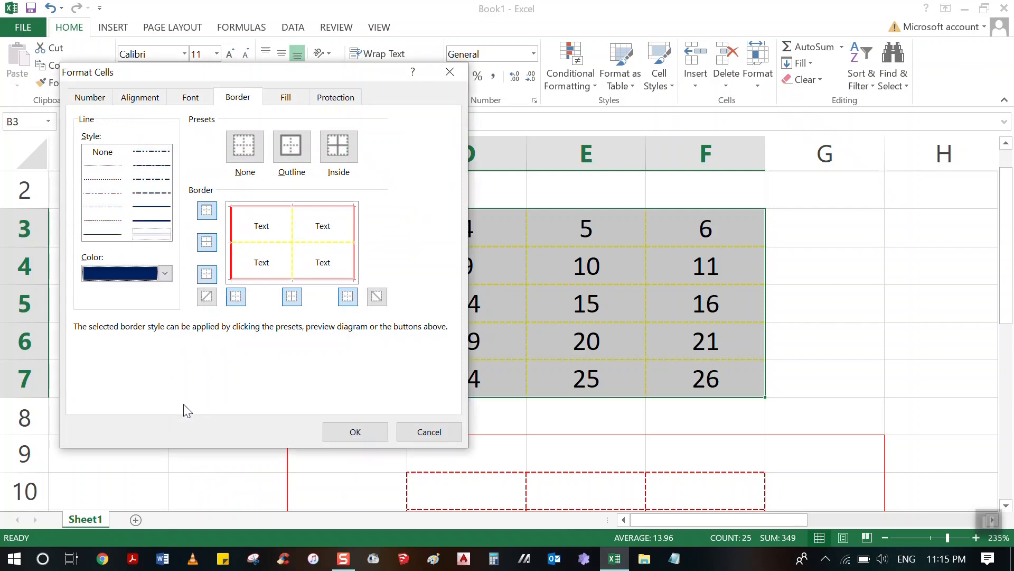
pyautogui.click(207, 242)
pyautogui.click(292, 296)
pyautogui.click(153, 193)
pyautogui.click(212, 244)
pyautogui.click(291, 298)
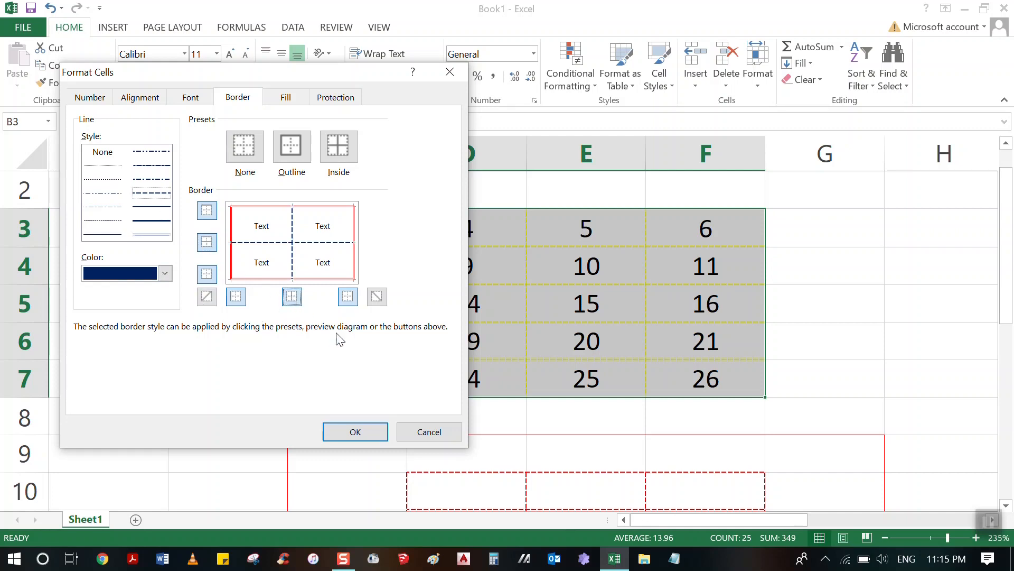
pyautogui.click(352, 436)
pyautogui.click(786, 292)
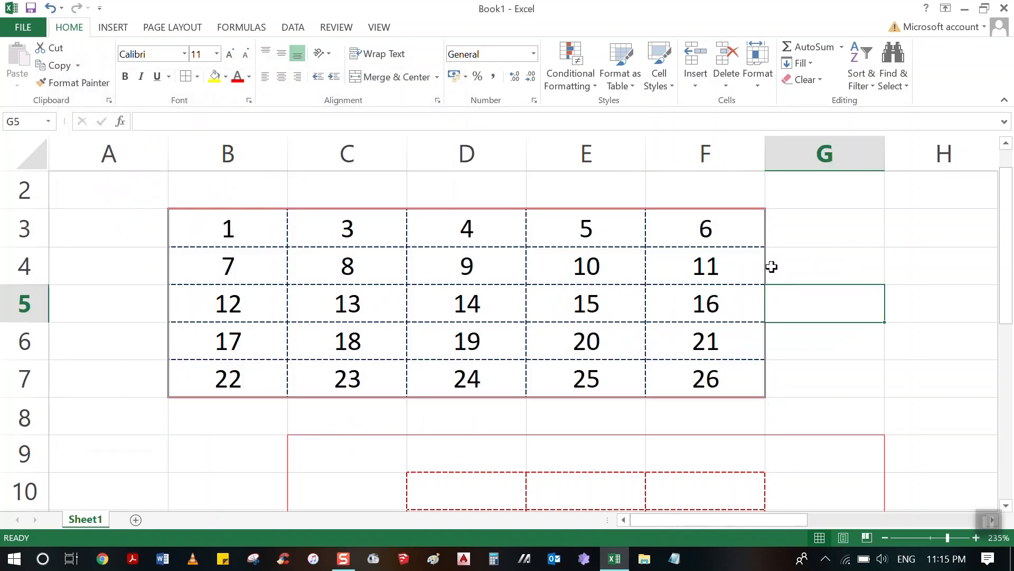
pyautogui.click(914, 232)
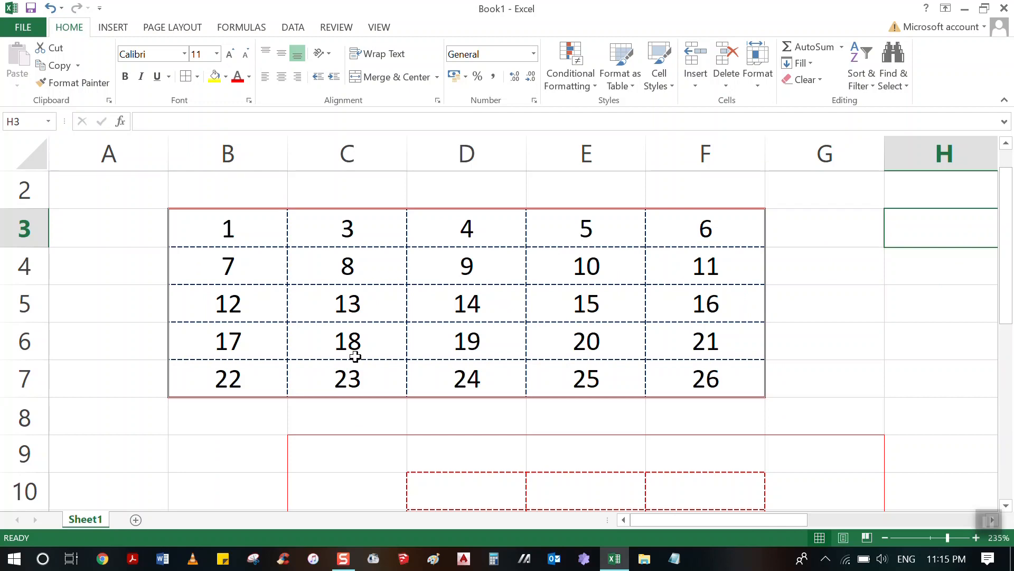
pyautogui.click(197, 76)
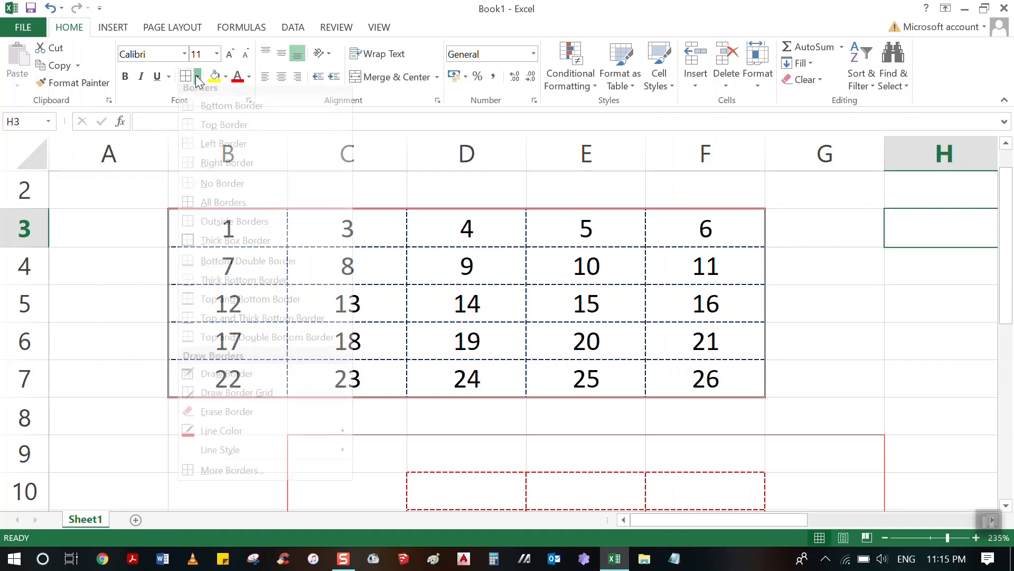
pyautogui.click(110, 200)
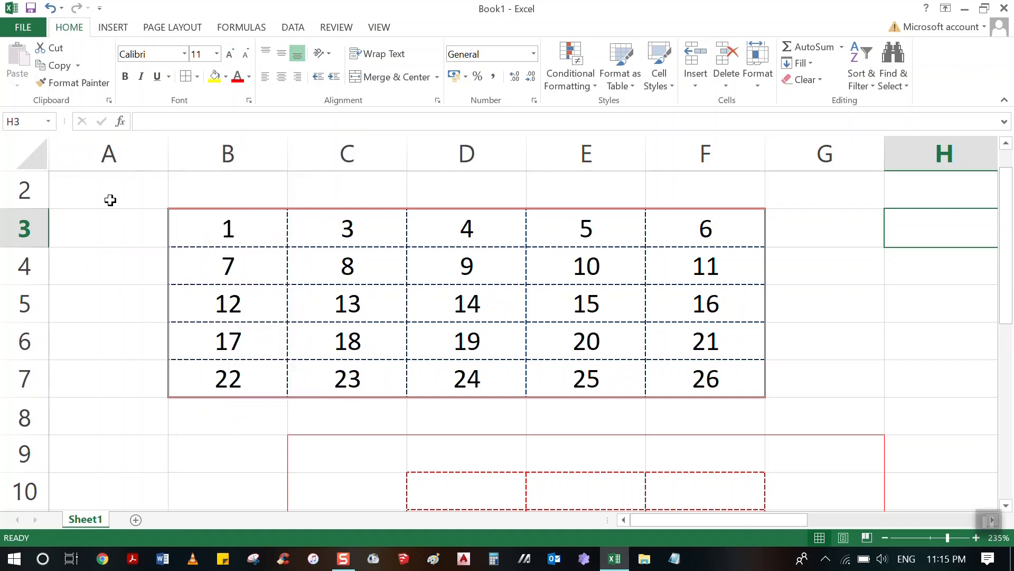